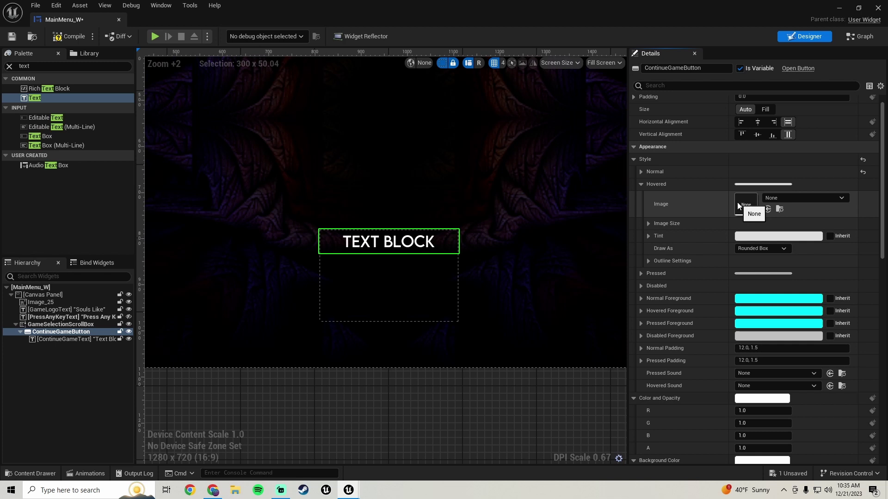
Step: Minimize the widget editor and open the project's Textures > MainMenu folder in the Content Browser
{"action": "left_click", "coordinate": [839, 9]}
{"action": "scroll", "coordinate": [46, 411], "scroll_direction": "down", "scroll_amount": 3}
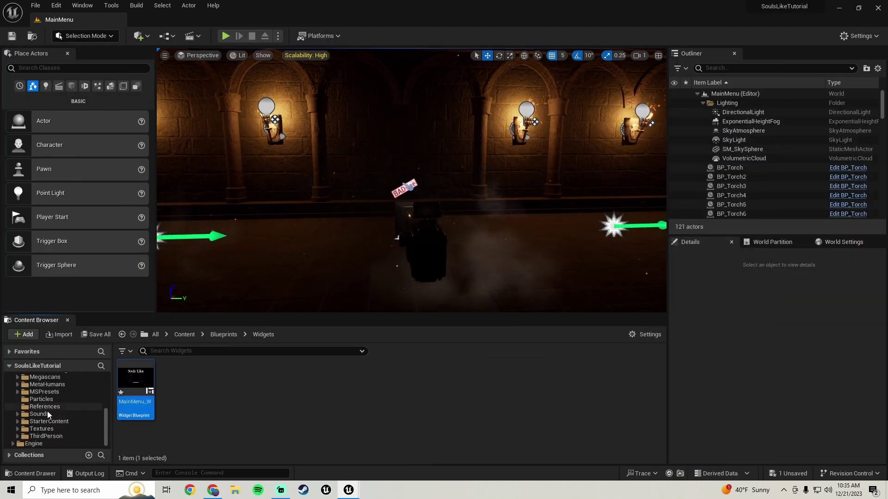
{"action": "left_click", "coordinate": [41, 429]}
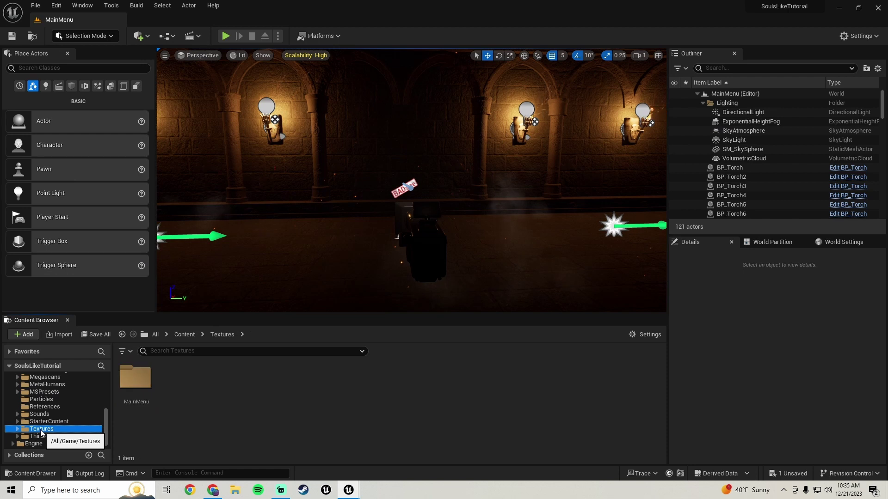
{"action": "double_click", "coordinate": [141, 386]}
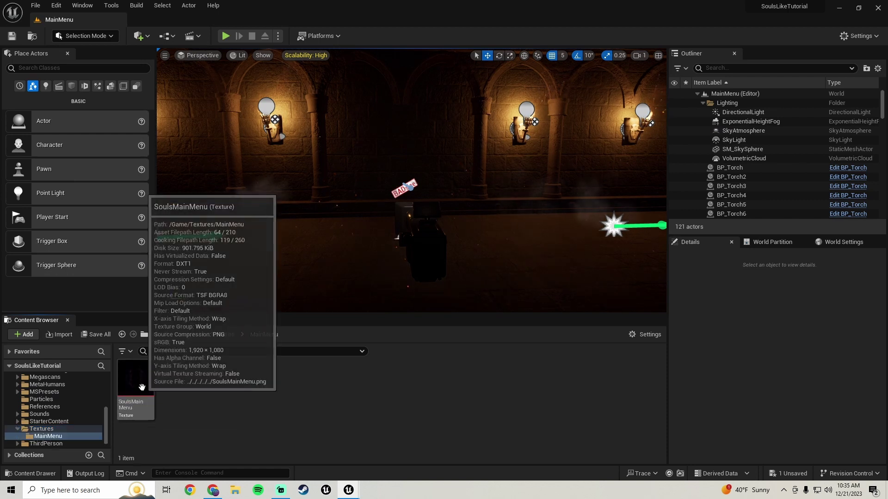
{"action": "left_click", "coordinate": [237, 491]}
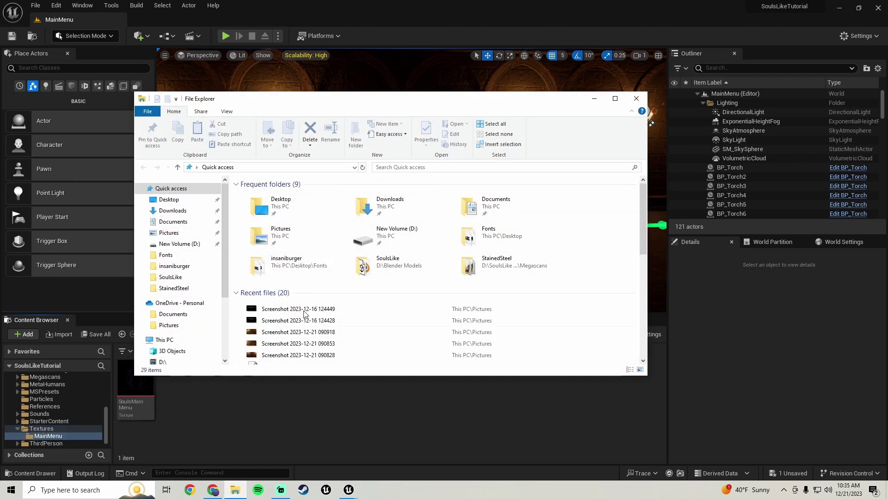
Step: Import the UiButtonBG image from New Volume (D:) into the Textures/MainMenu folder
{"action": "left_click", "coordinate": [180, 245]}
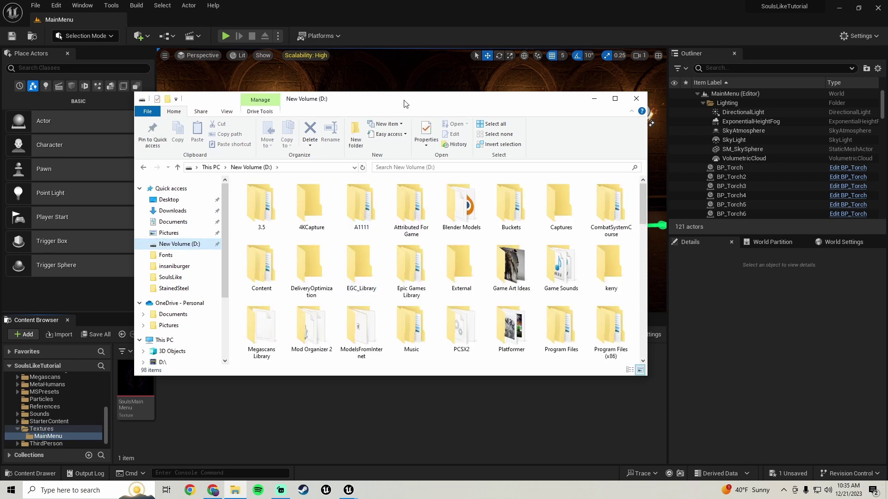
{"action": "left_click_drag", "start_coordinate": [404, 102], "coordinate": [495, 82]}
{"action": "scroll", "coordinate": [545, 262], "scroll_direction": "down", "scroll_amount": 15}
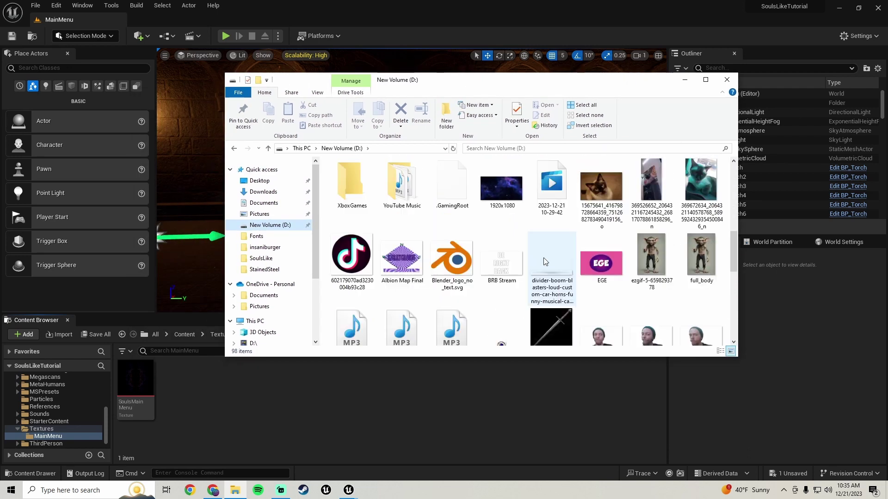
{"action": "scroll", "coordinate": [531, 260], "scroll_direction": "up", "scroll_amount": 15}
{"action": "scroll", "coordinate": [515, 255], "scroll_direction": "down", "scroll_amount": 16}
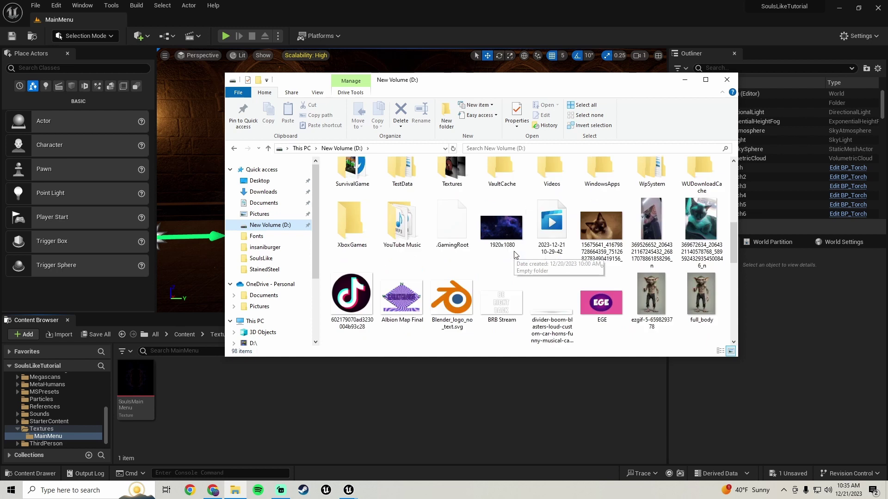
{"action": "scroll", "coordinate": [515, 255], "scroll_direction": "down", "scroll_amount": 6}
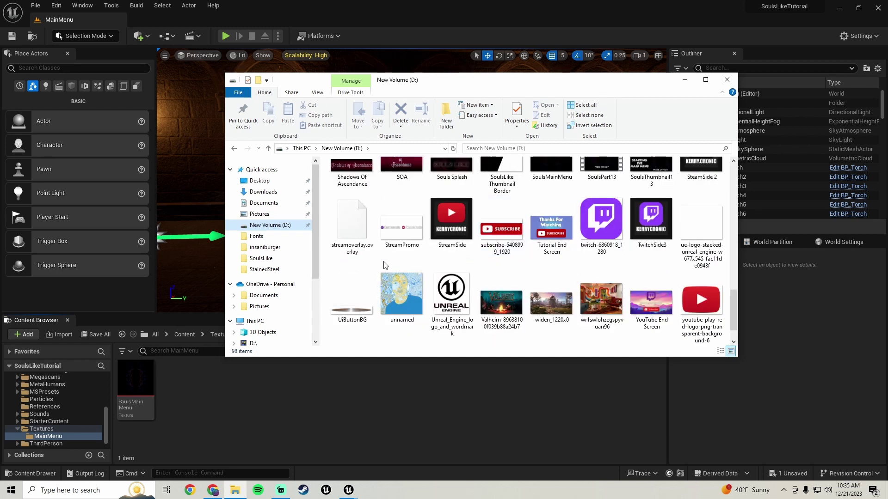
{"action": "left_click_drag", "start_coordinate": [355, 259], "coordinate": [362, 229]}
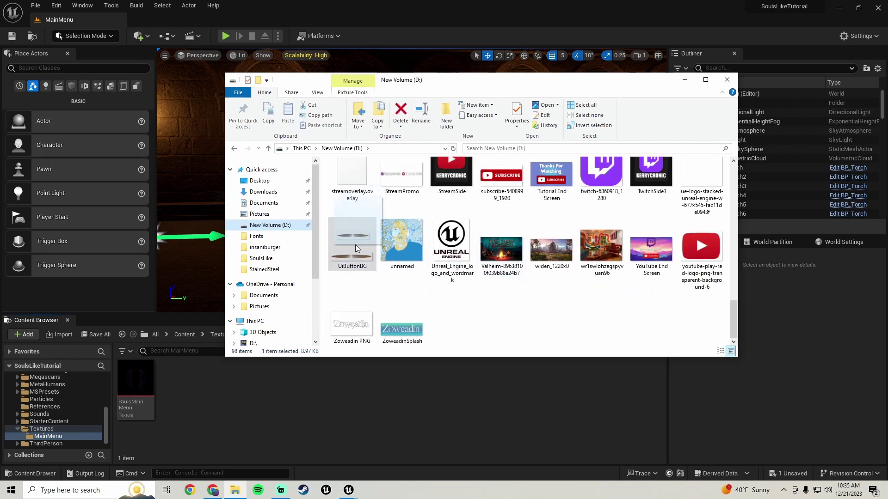
{"action": "left_click_drag", "start_coordinate": [206, 405], "coordinate": [204, 410]}
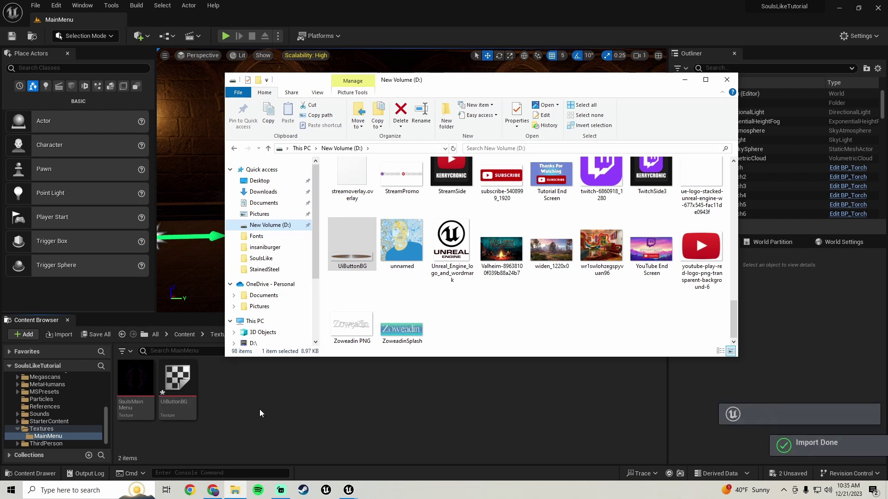
{"action": "left_click", "coordinate": [260, 410]}
Step: Set UiButtonBG as ContinueGameButton's Hovered style image and save MainMenu_W
{"action": "mouse_move", "coordinate": [353, 489]}
{"action": "left_click", "coordinate": [386, 453]}
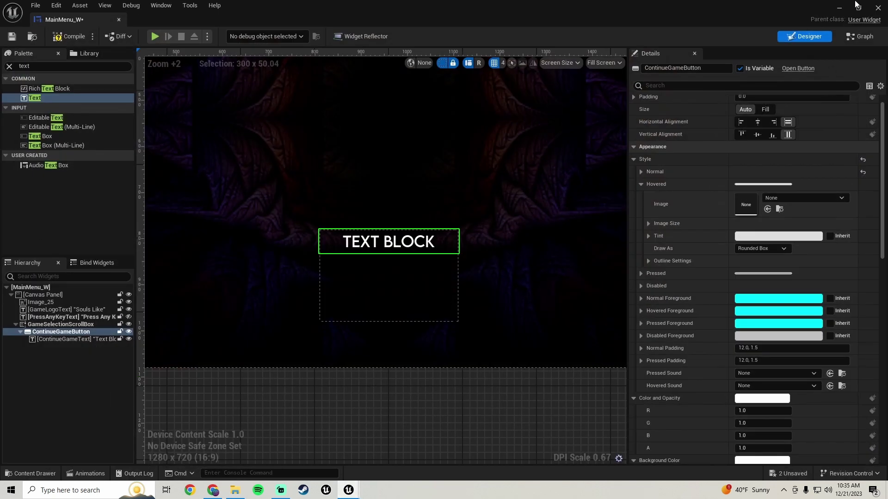
{"action": "left_click", "coordinate": [858, 8]}
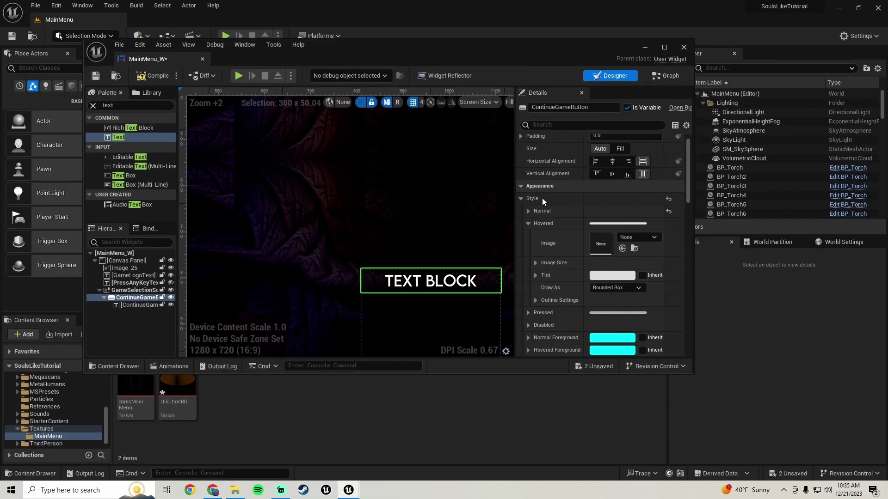
{"action": "left_click_drag", "start_coordinate": [177, 393], "coordinate": [602, 218]}
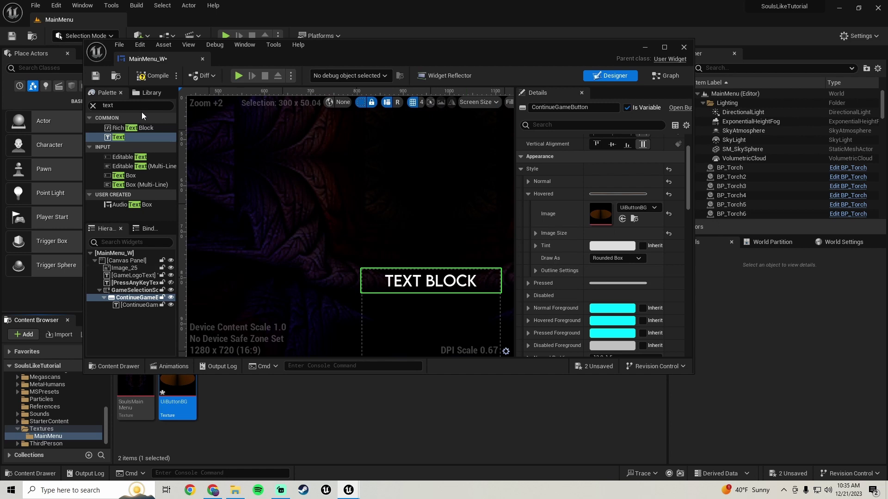
{"action": "left_click", "coordinate": [106, 76]}
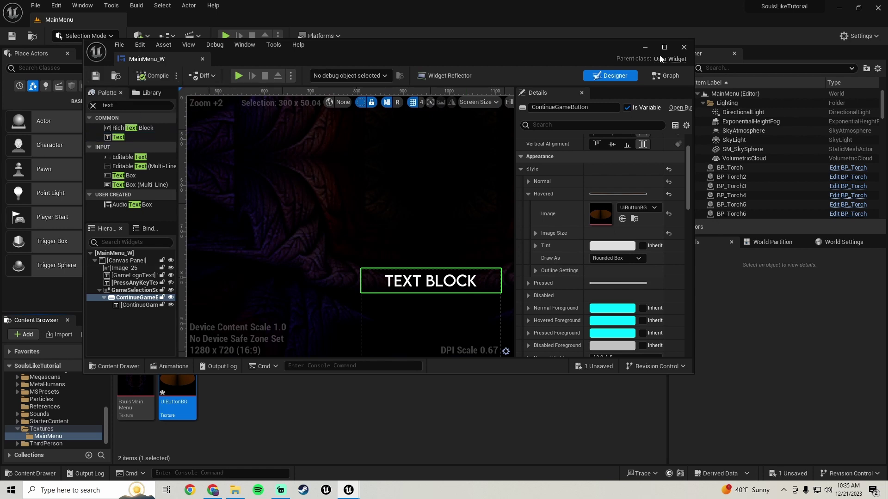
{"action": "left_click", "coordinate": [647, 48]}
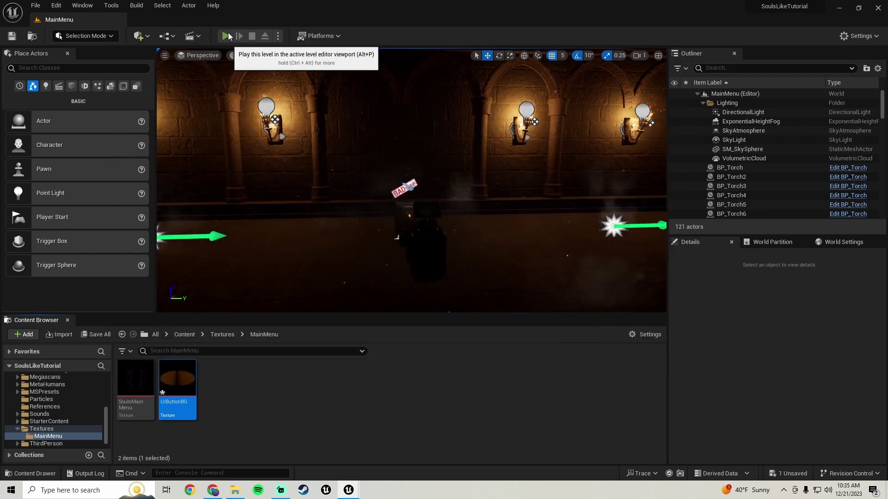
{"action": "left_click", "coordinate": [228, 34]}
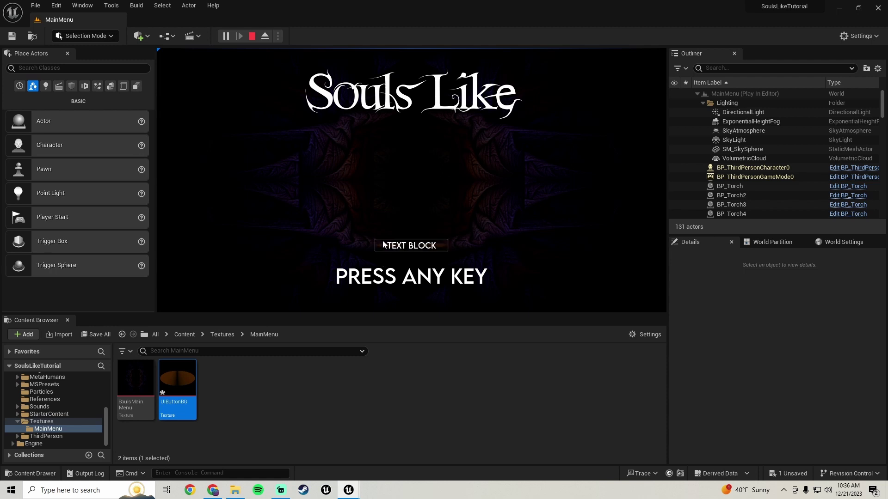
Step: Stop the Play In Editor preview of the menu with Esc
{"action": "key", "text": "Escape"}
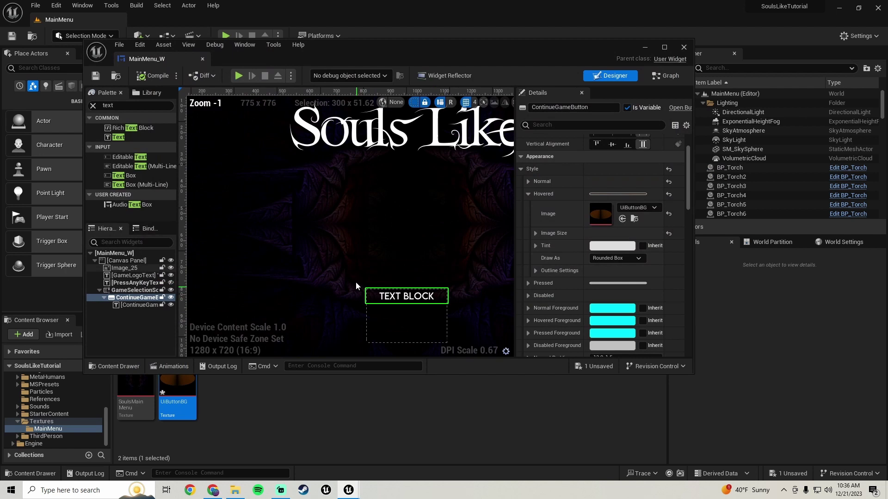
Step: Set GameSelectionScrollBox's Visibility to Hidden and save MainMenu_W
{"action": "left_click", "coordinate": [666, 47]}
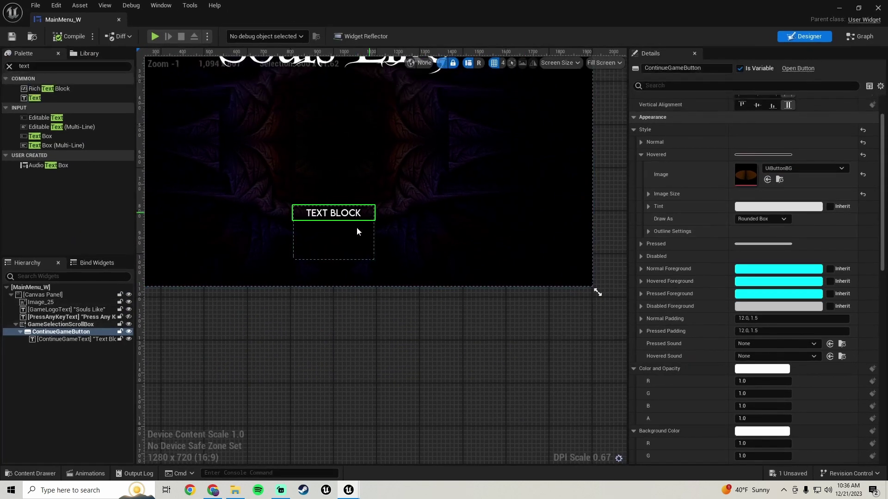
{"action": "left_click", "coordinate": [55, 325]}
{"action": "scroll", "coordinate": [679, 235], "scroll_direction": "down", "scroll_amount": 5}
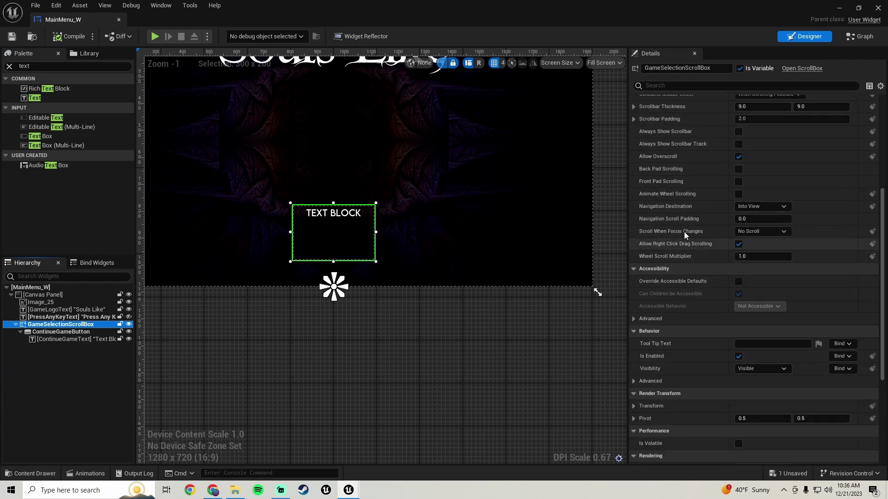
{"action": "scroll", "coordinate": [684, 234], "scroll_direction": "down", "scroll_amount": 3}
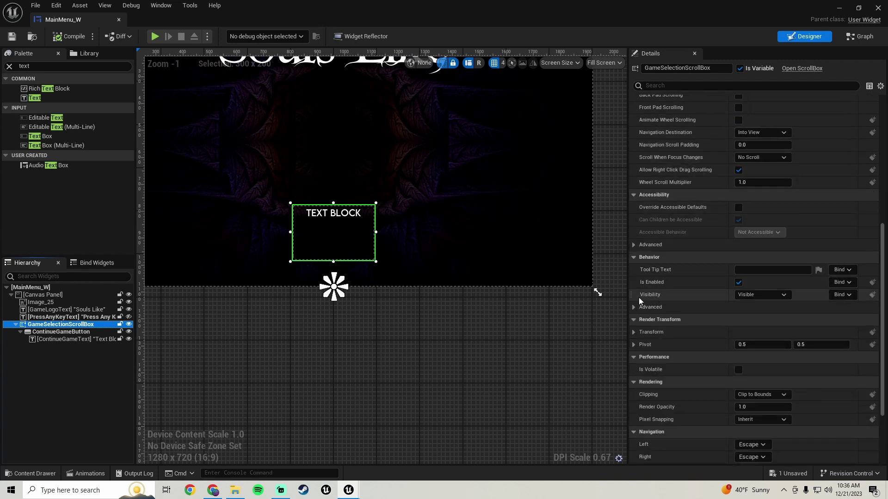
{"action": "left_click", "coordinate": [747, 295]}
{"action": "left_click", "coordinate": [748, 321]}
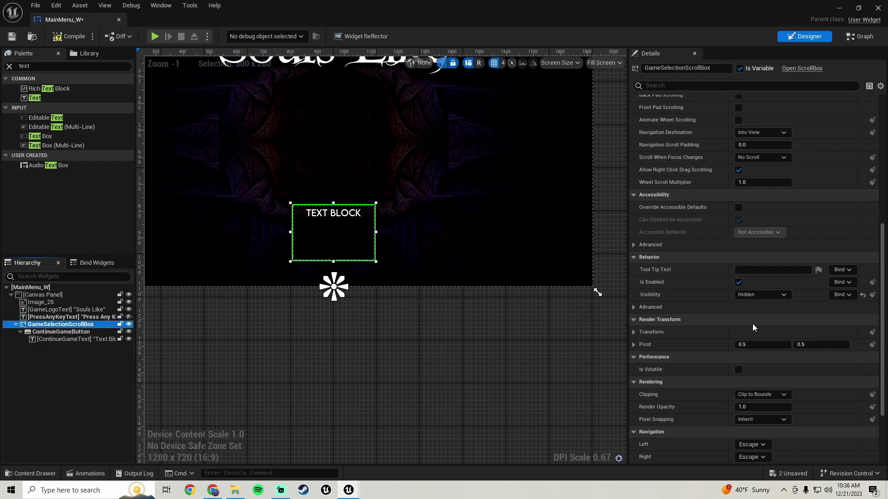
{"action": "left_click", "coordinate": [11, 36]}
Step: Select the ContinueGameText label on the design canvas
{"action": "scroll", "coordinate": [392, 278], "scroll_direction": "down", "scroll_amount": 1}
{"action": "scroll", "coordinate": [392, 278], "scroll_direction": "up", "scroll_amount": 3}
{"action": "mouse_move", "coordinate": [359, 252]}
{"action": "right_mouse_down"}
{"action": "mouse_move", "coordinate": [397, 255]}
{"action": "mouse_move", "coordinate": [349, 244]}
{"action": "right_mouse_up"}
{"action": "left_click", "coordinate": [348, 241]}
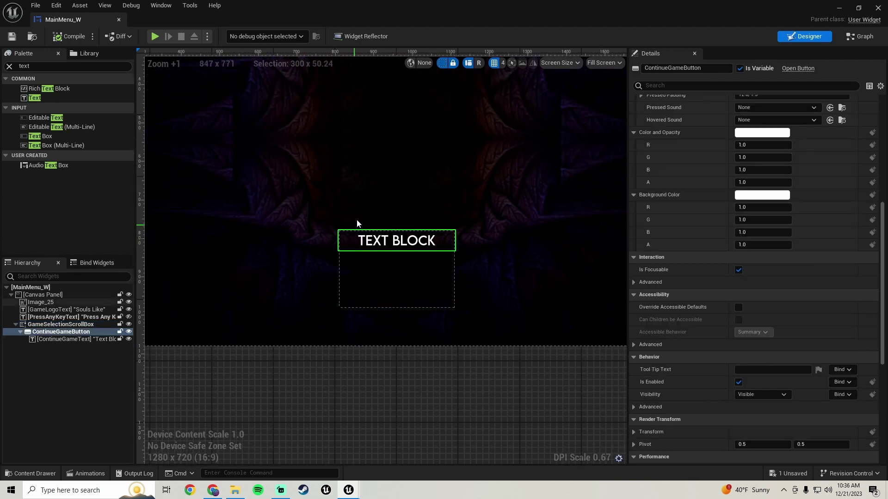
{"action": "scroll", "coordinate": [381, 240], "scroll_direction": "down", "scroll_amount": 4}
{"action": "right_click_drag", "start_coordinate": [382, 245], "coordinate": [375, 218]}
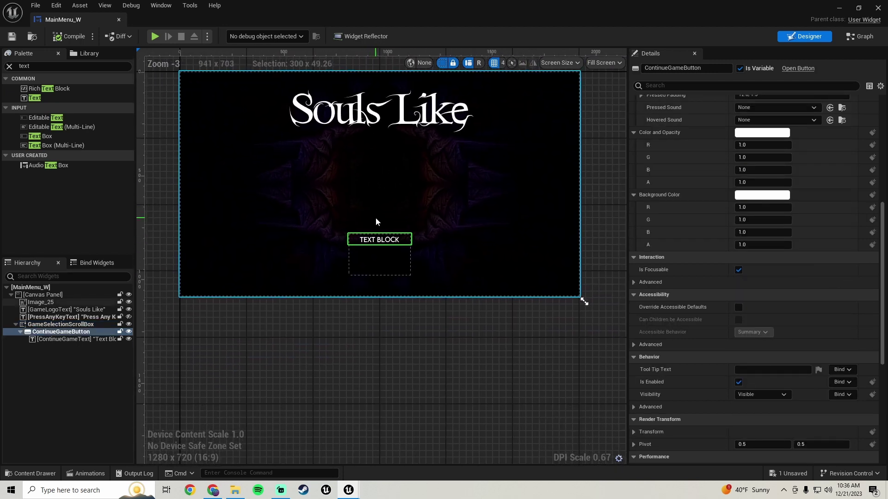
{"action": "scroll", "coordinate": [376, 217], "scroll_direction": "up", "scroll_amount": 3}
{"action": "left_click", "coordinate": [372, 248]}
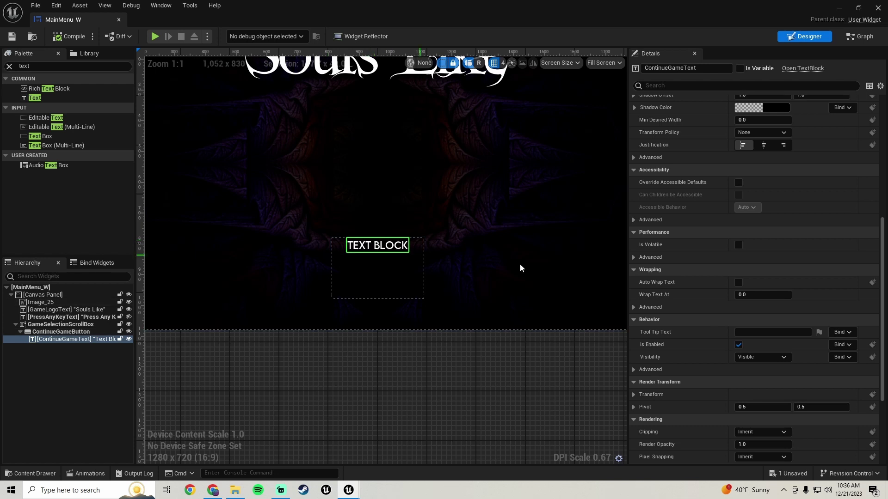
Step: Change the label's text to Continue, then compile and save MainMenu_W
{"action": "scroll", "coordinate": [685, 242], "scroll_direction": "up", "scroll_amount": 10}
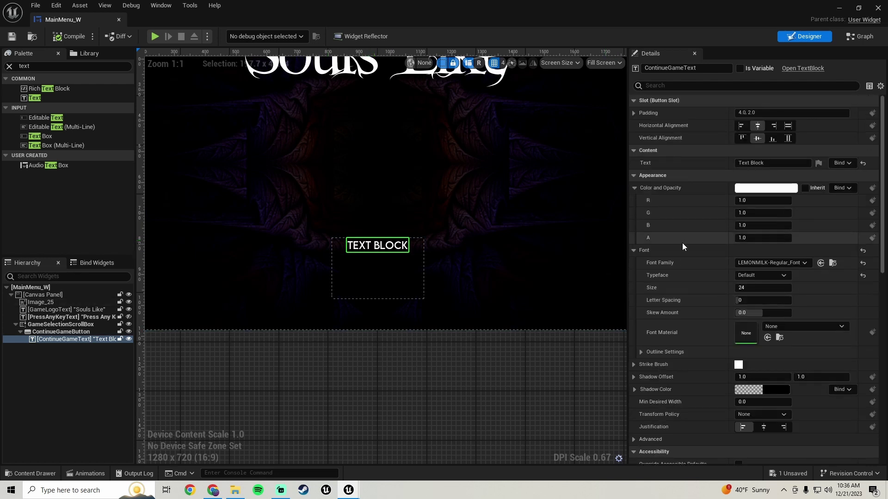
{"action": "left_click", "coordinate": [763, 163]}
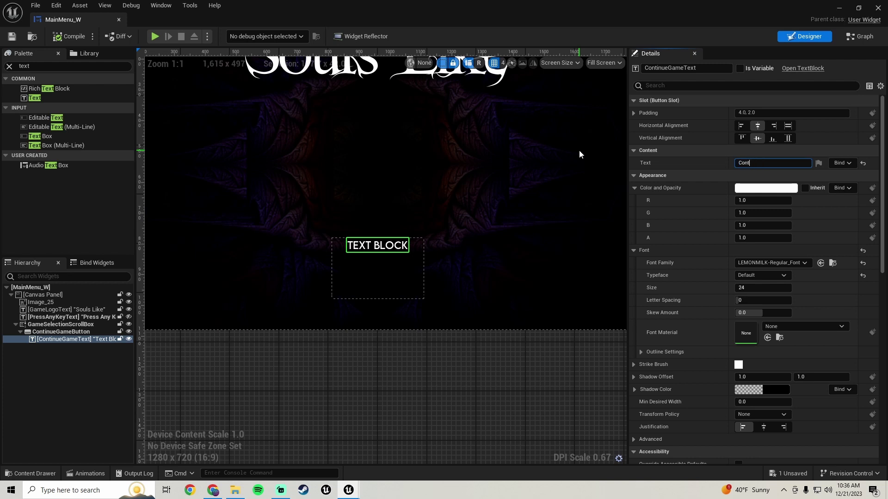
{"action": "left_click", "coordinate": [72, 37]}
{"action": "left_click", "coordinate": [13, 37]}
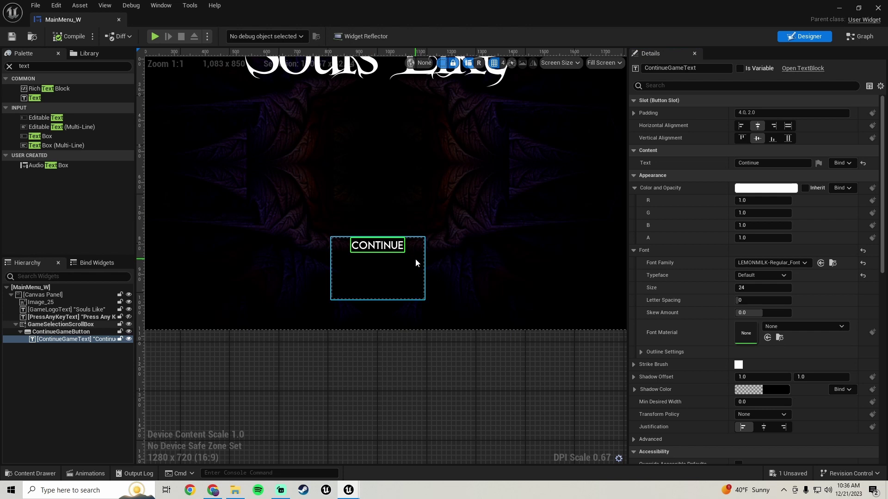
Step: Inspect the Continue button's style and its CONTINUE text properties, then minimize the widget editor
{"action": "left_click", "coordinate": [338, 248]}
{"action": "scroll", "coordinate": [462, 267], "scroll_direction": "down", "scroll_amount": 1}
{"action": "right_click_drag", "start_coordinate": [461, 268], "coordinate": [457, 282]}
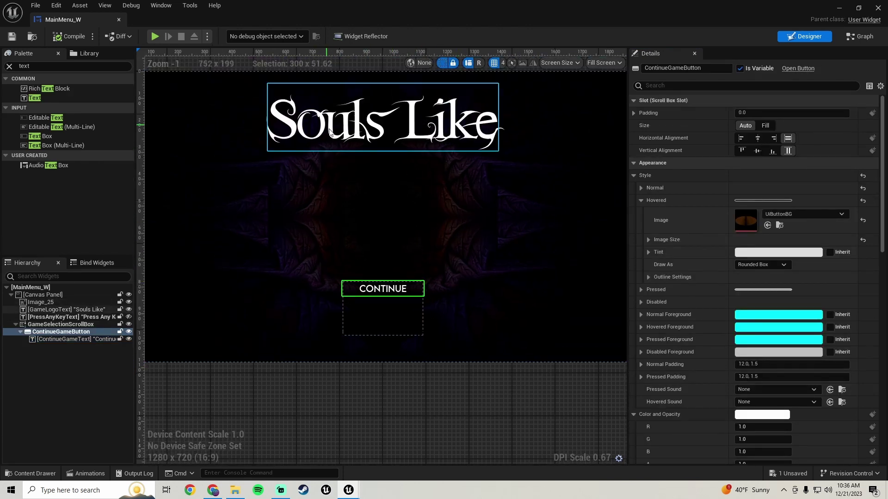
{"action": "scroll", "coordinate": [379, 296], "scroll_direction": "up", "scroll_amount": 2}
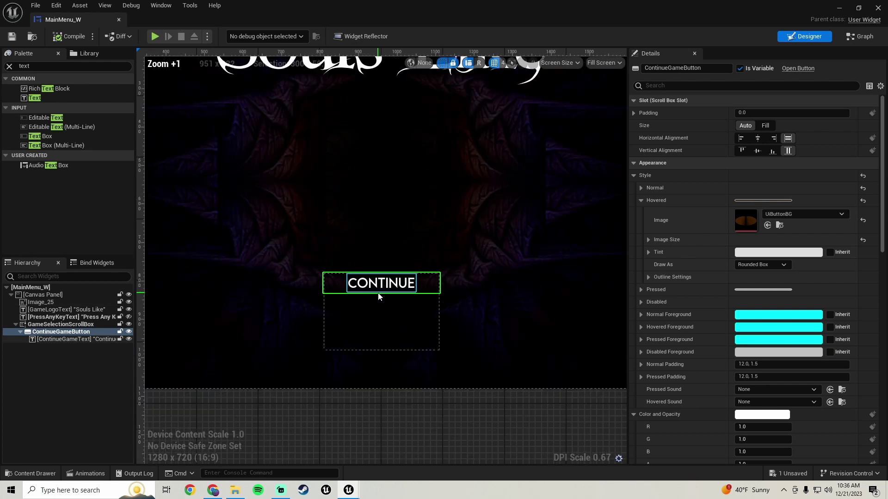
{"action": "scroll", "coordinate": [379, 296], "scroll_direction": "down", "scroll_amount": 1}
{"action": "mouse_move", "coordinate": [379, 296]}
{"action": "right_mouse_down"}
{"action": "mouse_move", "coordinate": [365, 262]}
{"action": "mouse_move", "coordinate": [363, 270]}
{"action": "mouse_move", "coordinate": [388, 262]}
{"action": "mouse_move", "coordinate": [380, 301]}
{"action": "right_mouse_up"}
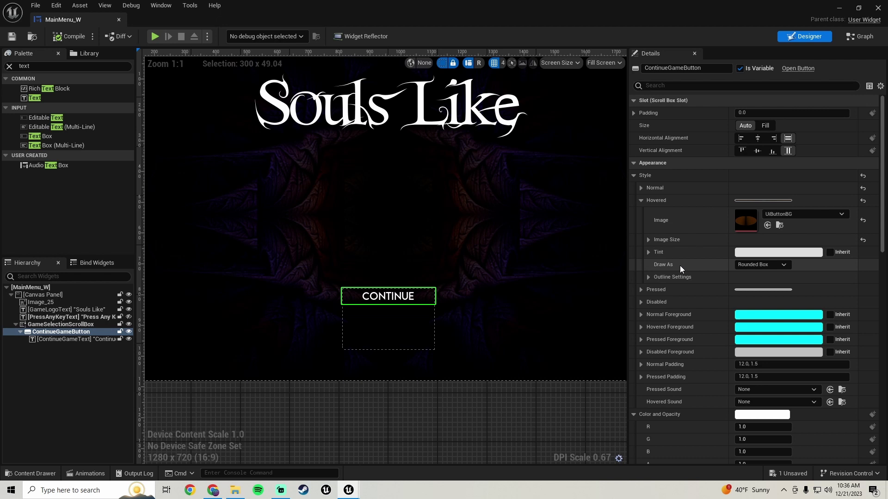
{"action": "left_click", "coordinate": [395, 298]}
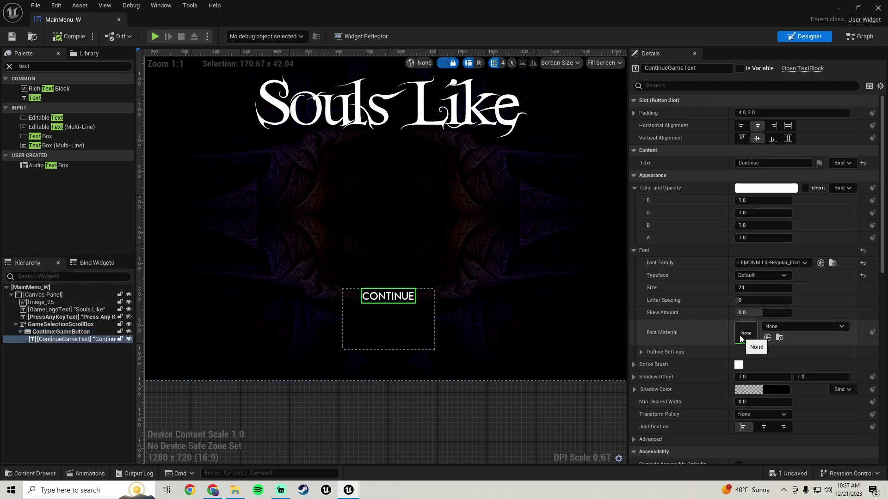
{"action": "left_click", "coordinate": [839, 9]}
Step: Create a folder named Materials under Content and open it
{"action": "scroll", "coordinate": [64, 445], "scroll_direction": "up", "scroll_amount": 8}
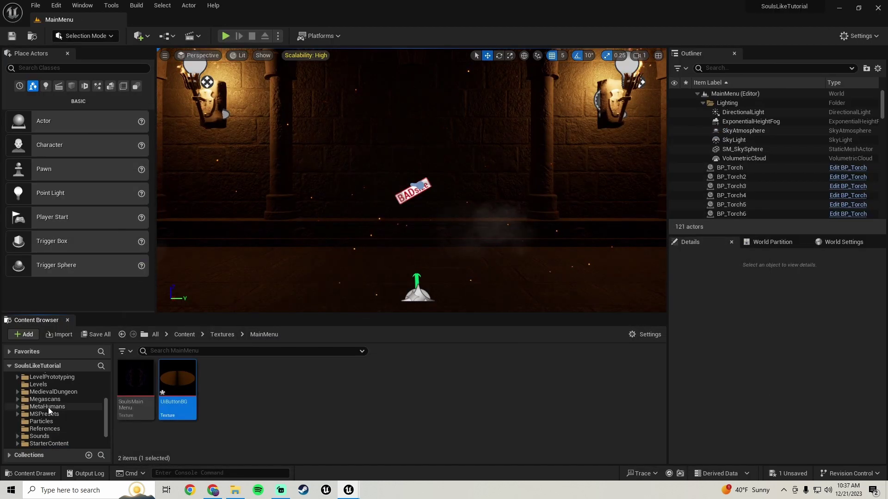
{"action": "left_click", "coordinate": [44, 385]}
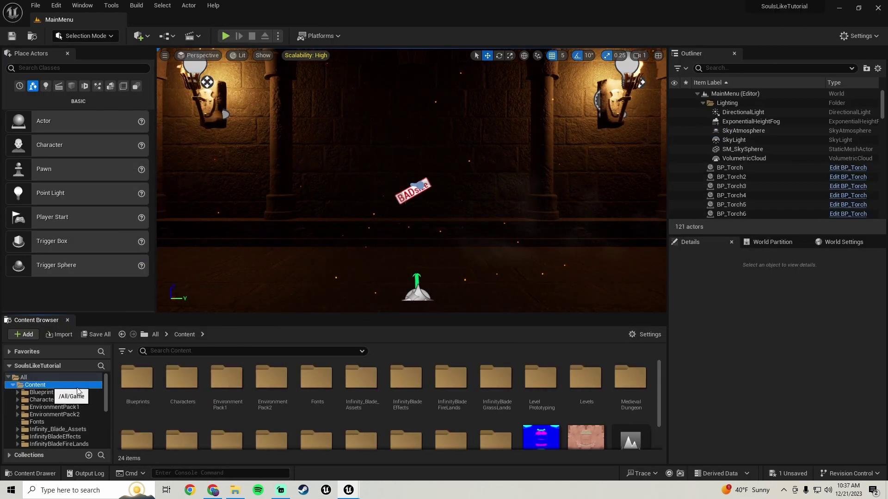
{"action": "scroll", "coordinate": [475, 398], "scroll_direction": "down", "scroll_amount": 2}
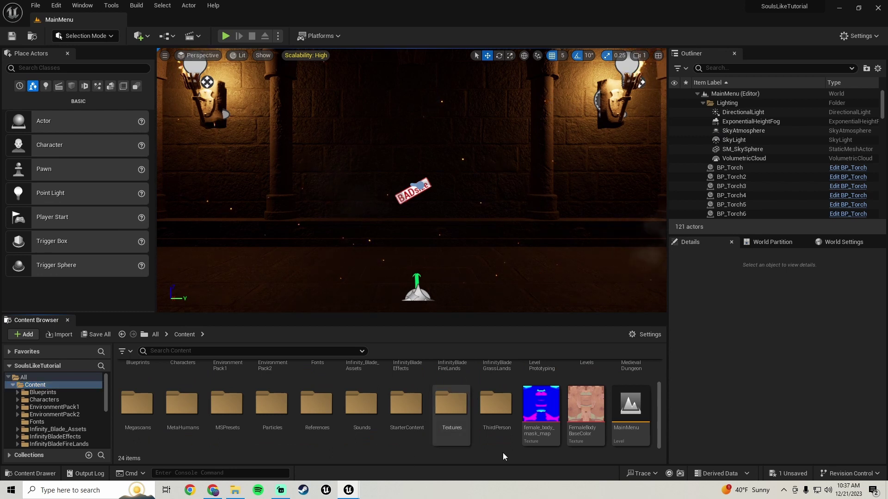
{"action": "right_click", "coordinate": [609, 445]}
{"action": "left_click", "coordinate": [647, 144]}
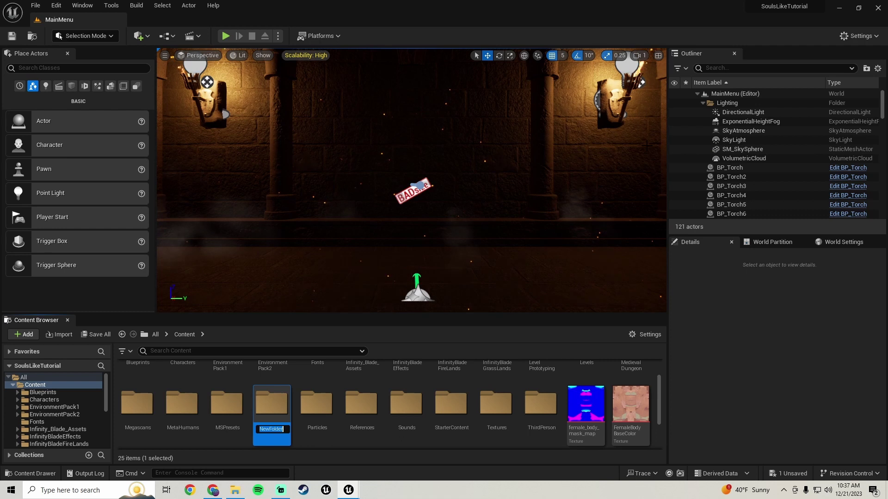
{"action": "type", "text": "Materials"}
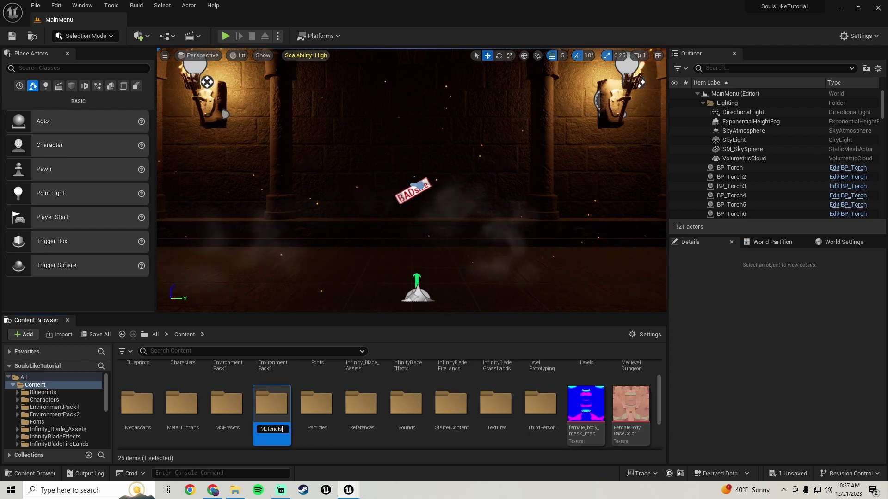
{"action": "key", "text": "Return"}
{"action": "double_click", "coordinate": [631, 391]}
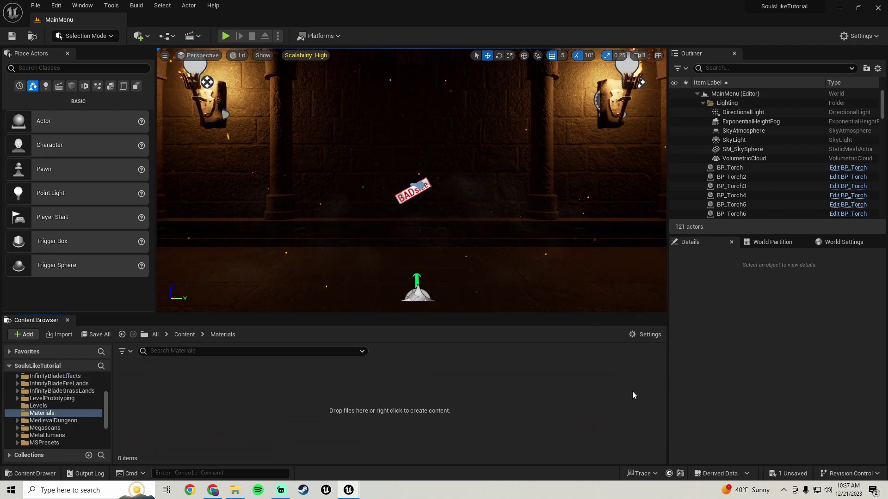
Step: Create a new material named MainMenuFont_M and open it in the material editor
{"action": "right_click", "coordinate": [184, 398]}
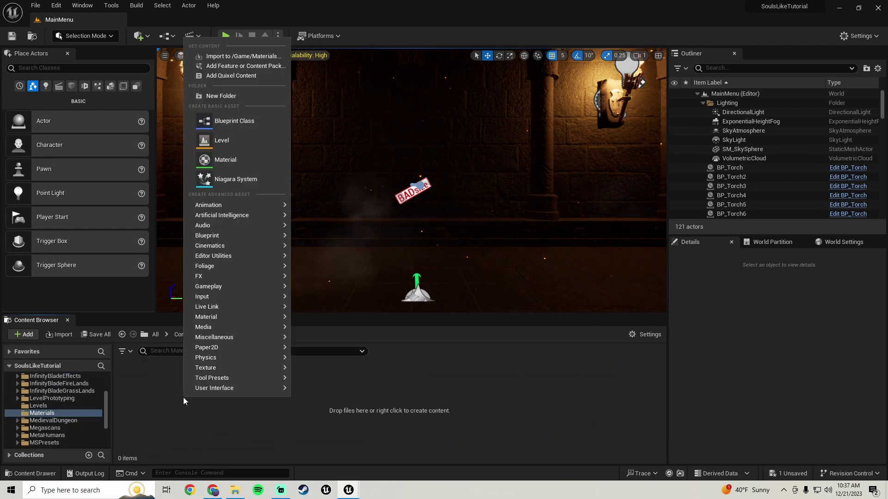
{"action": "left_click", "coordinate": [224, 160]}
{"action": "type", "text": "M"}
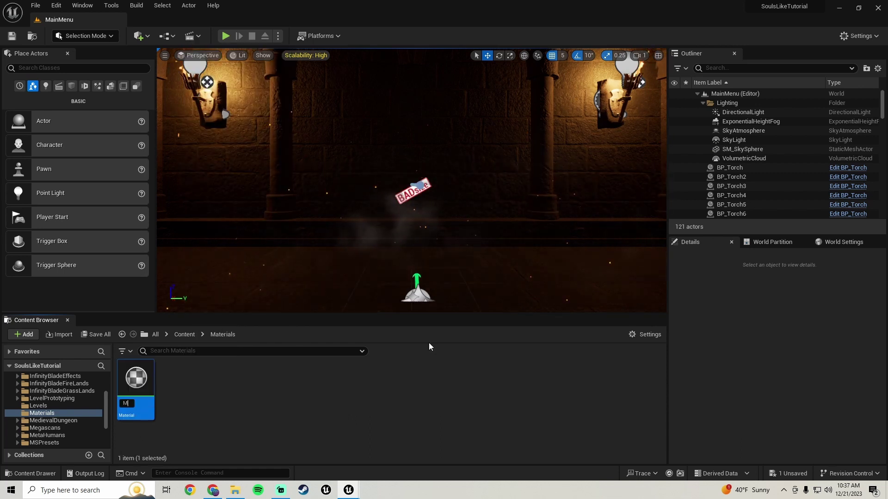
{"action": "type", "text": "ainMenu_"}
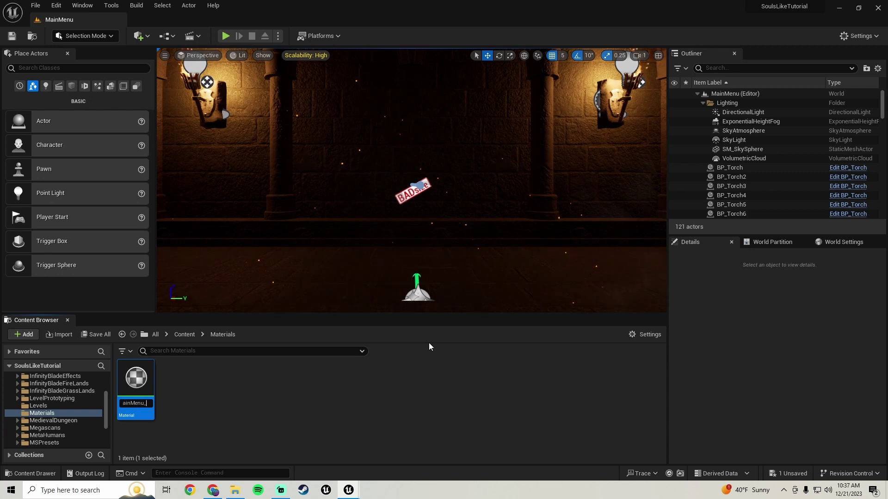
{"action": "key", "text": "BackSpace"}
{"action": "type", "text": "F"}
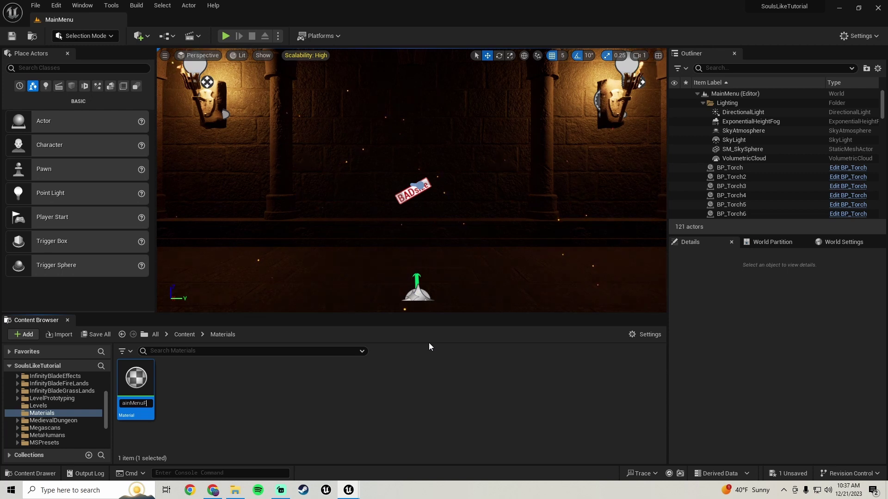
{"action": "type", "text": "ont_M"}
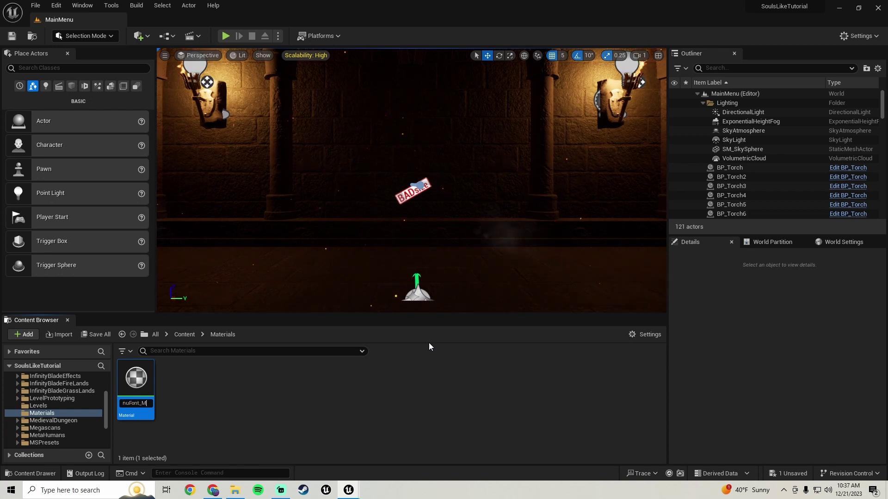
{"action": "key", "text": "Return"}
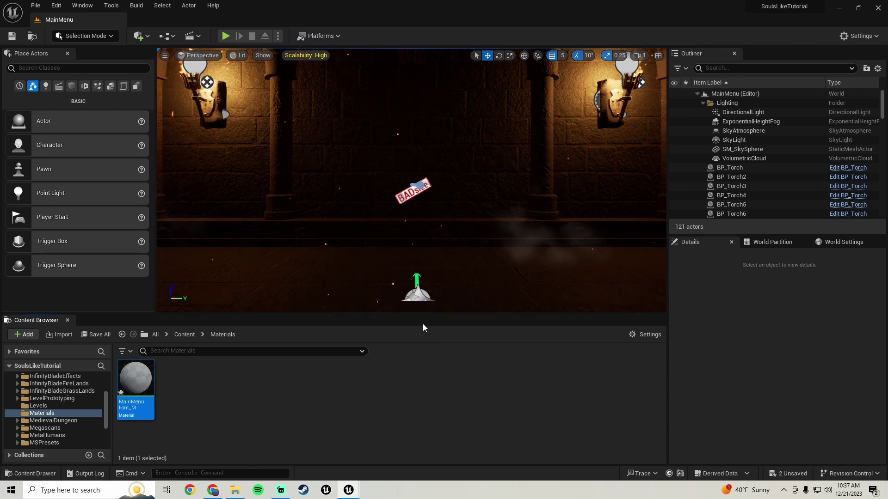
{"action": "double_click", "coordinate": [147, 376]}
Step: Select the material output node and review its shading model and blend mode options
{"action": "scroll", "coordinate": [435, 273], "scroll_direction": "down", "scroll_amount": 4}
{"action": "scroll", "coordinate": [446, 248], "scroll_direction": "up", "scroll_amount": 3}
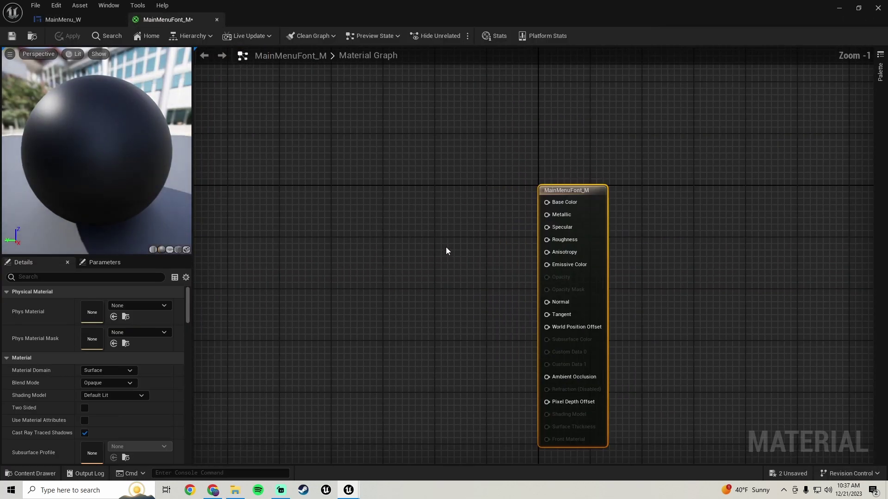
{"action": "left_click_drag", "start_coordinate": [539, 103], "coordinate": [547, 144]}
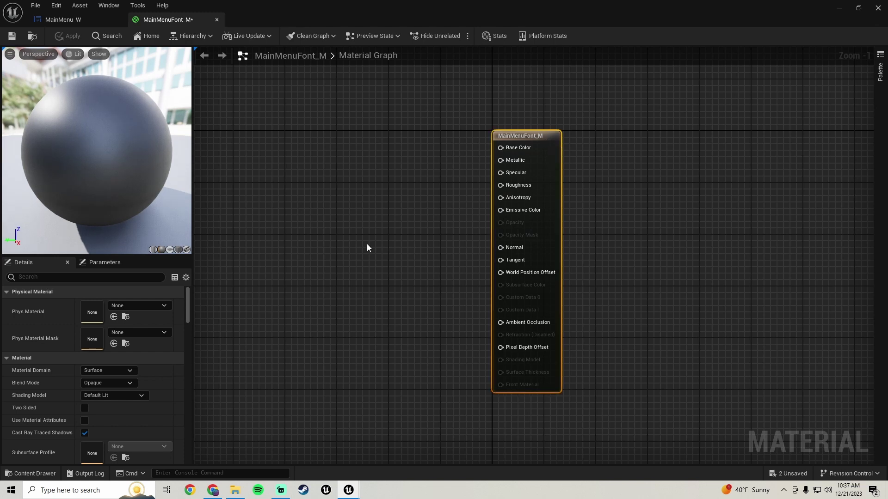
{"action": "right_click_drag", "start_coordinate": [366, 248], "coordinate": [335, 207]}
{"action": "scroll", "coordinate": [37, 359], "scroll_direction": "down", "scroll_amount": 2}
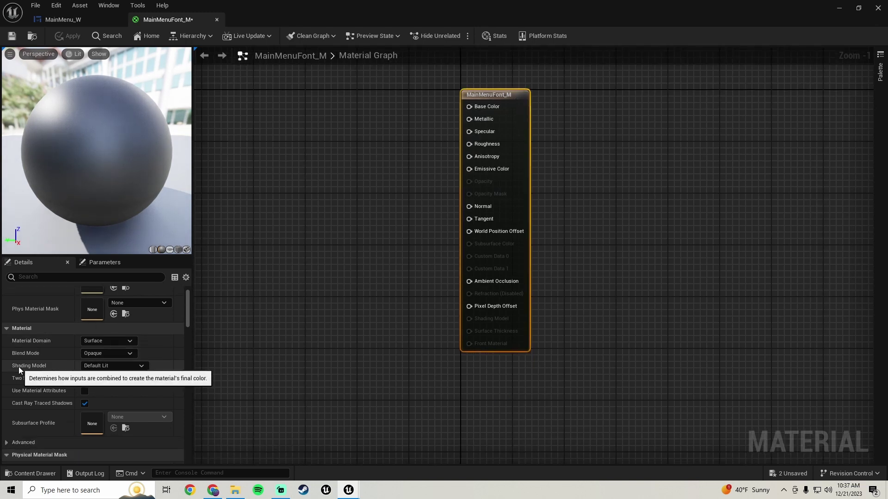
{"action": "left_click", "coordinate": [121, 368]}
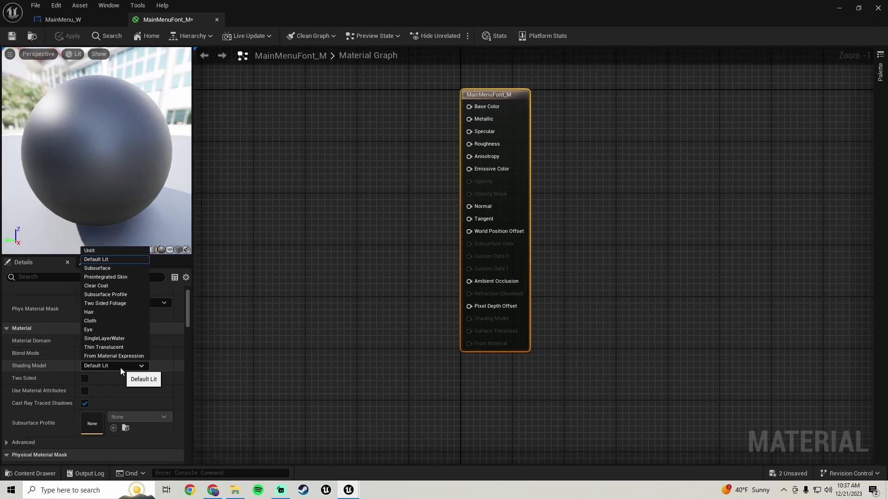
{"action": "left_click", "coordinate": [120, 367]}
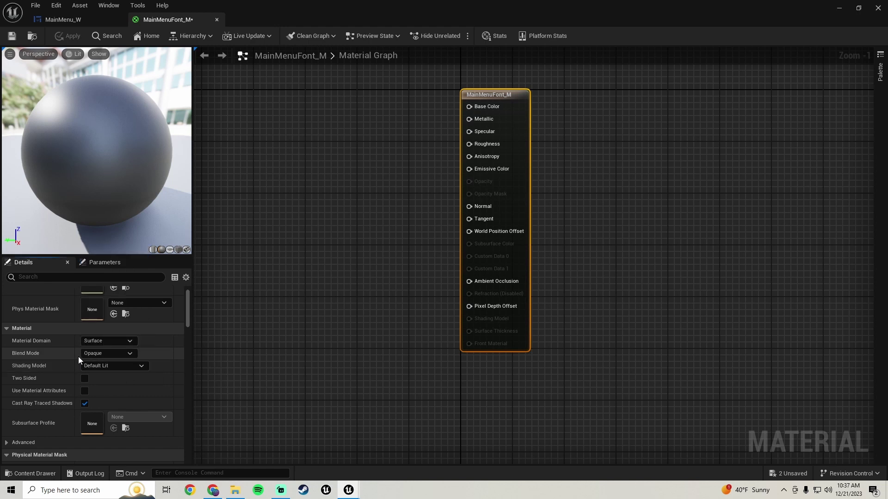
{"action": "left_click", "coordinate": [100, 352]}
{"action": "left_click", "coordinate": [101, 352]}
Step: Set the Material Domain to User Interface and restore the material editor window
{"action": "left_click", "coordinate": [107, 343]}
{"action": "left_click", "coordinate": [106, 343]}
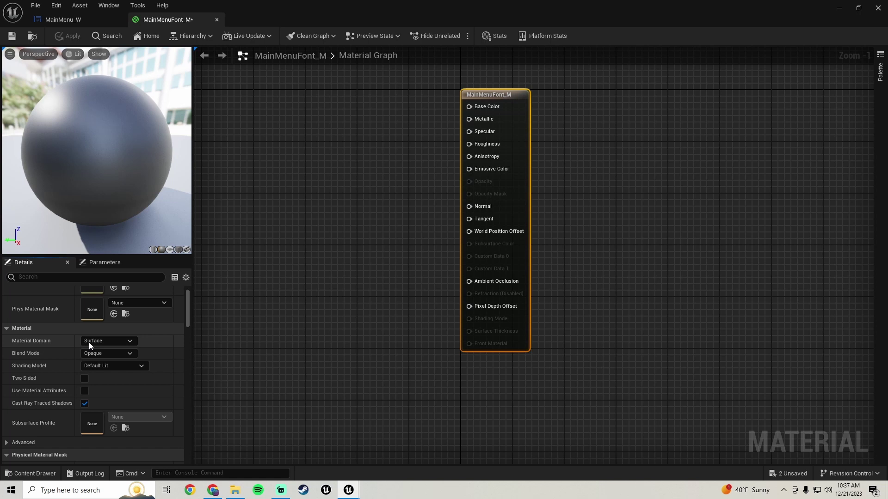
{"action": "left_click", "coordinate": [97, 343]}
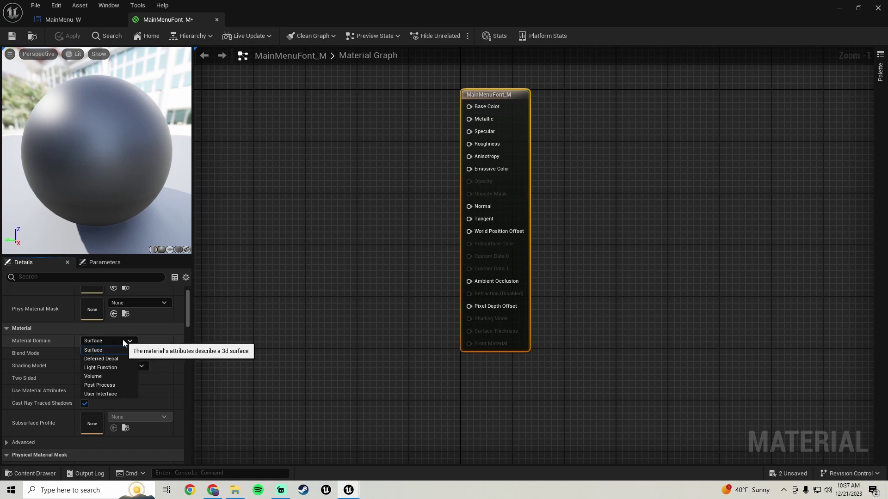
{"action": "left_click", "coordinate": [97, 393]}
{"action": "scroll", "coordinate": [413, 241], "scroll_direction": "down", "scroll_amount": 2}
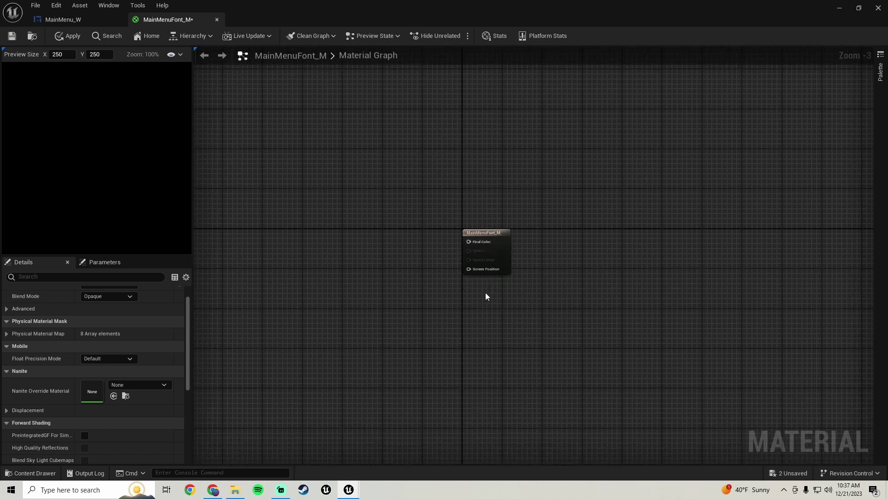
{"action": "left_click", "coordinate": [859, 9]}
Step: Add the T_Damaged_Concrete_Floor texture from Megascans > Surfaces into the material graph
{"action": "scroll", "coordinate": [53, 426], "scroll_direction": "up", "scroll_amount": 3}
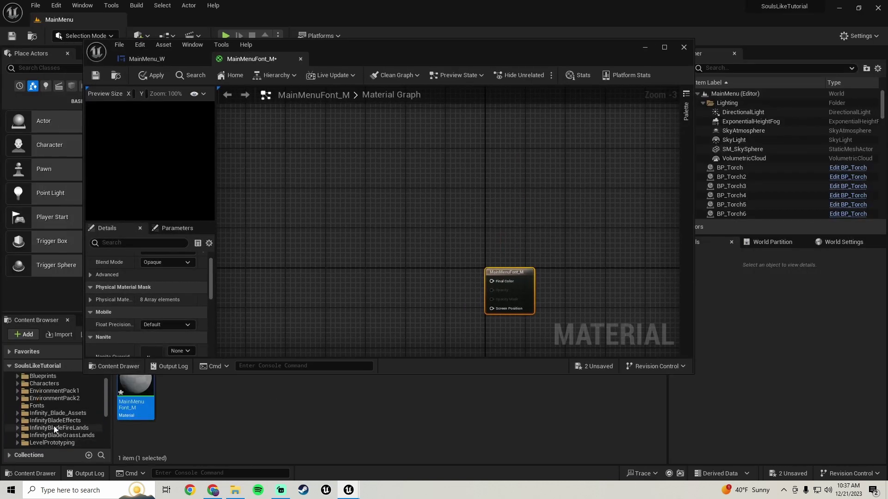
{"action": "scroll", "coordinate": [63, 415], "scroll_direction": "down", "scroll_amount": 3}
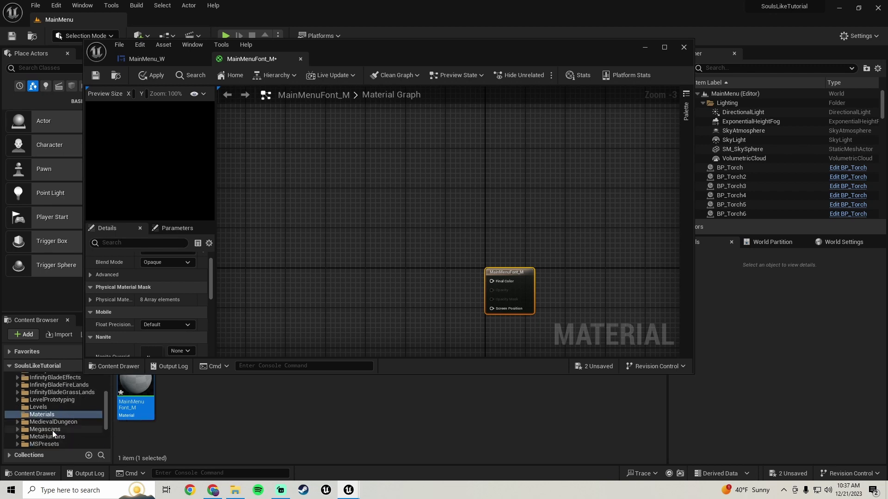
{"action": "left_click", "coordinate": [52, 430]}
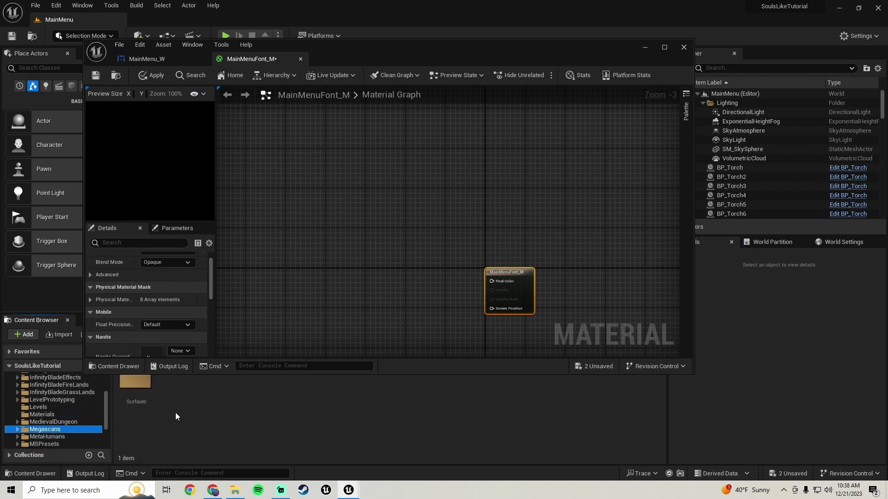
{"action": "double_click", "coordinate": [145, 395]}
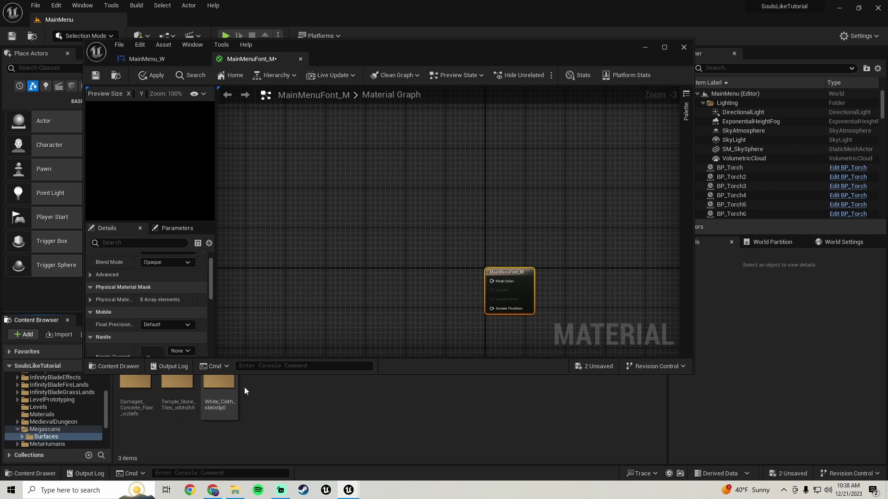
{"action": "double_click", "coordinate": [136, 390]}
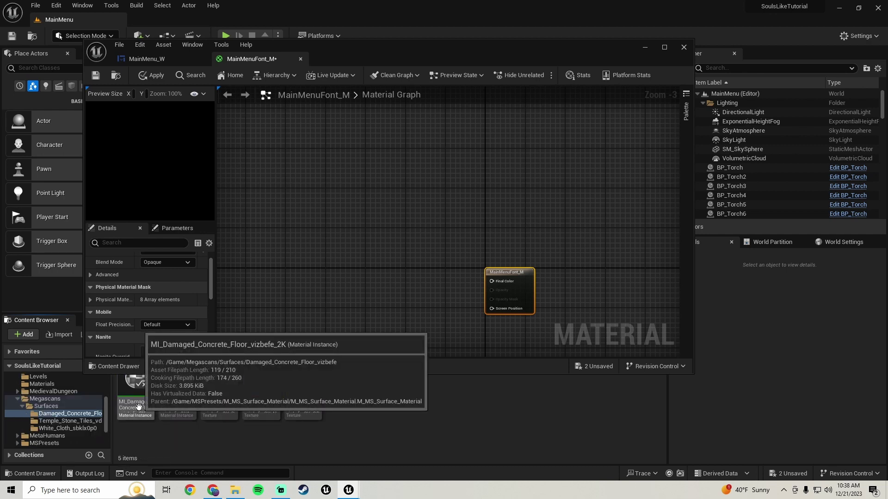
{"action": "right_click_drag", "start_coordinate": [288, 343], "coordinate": [281, 268]}
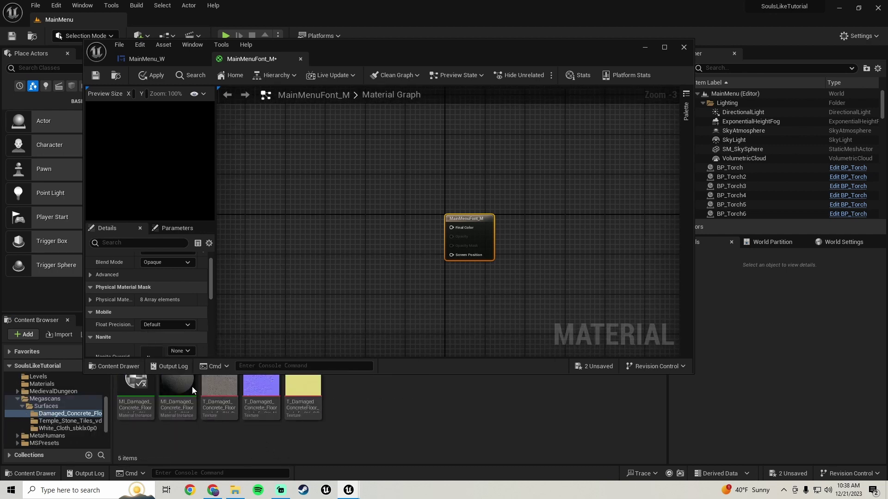
{"action": "left_click_drag", "start_coordinate": [220, 393], "coordinate": [340, 224]}
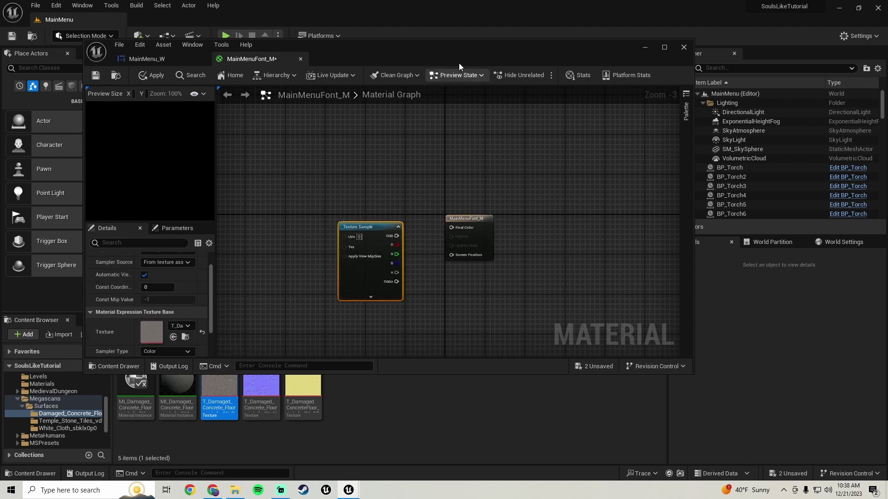
Step: Wire the texture's RGB into Final Color, then apply and save MainMenuFont_M
{"action": "left_click_drag", "start_coordinate": [458, 65], "coordinate": [449, 279]}
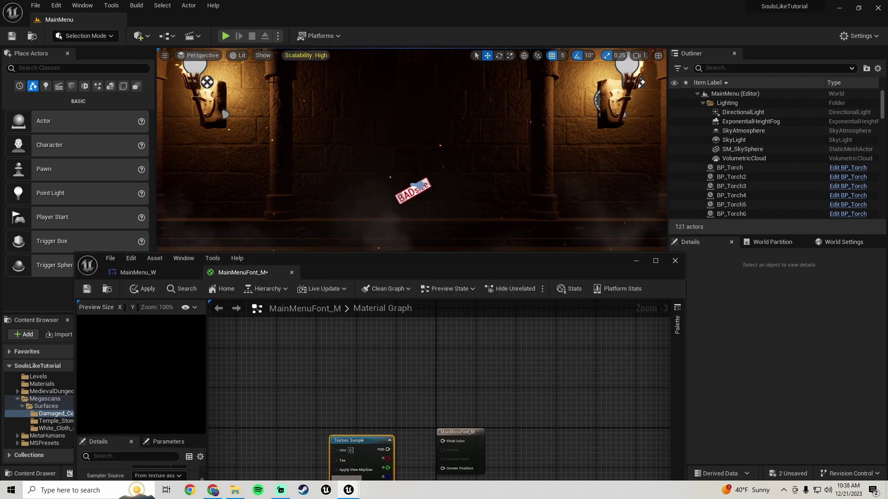
{"action": "left_click_drag", "start_coordinate": [409, 259], "coordinate": [382, 60]}
{"action": "left_click_drag", "start_coordinate": [361, 251], "coordinate": [421, 242]}
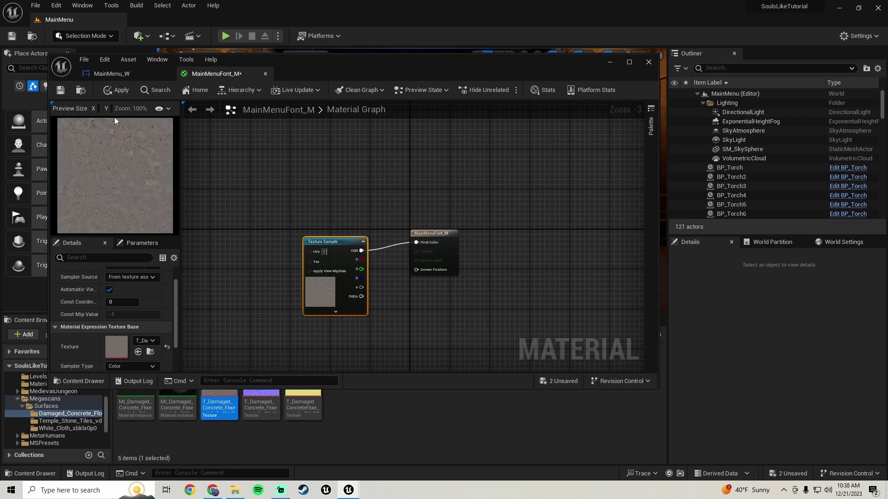
{"action": "left_click", "coordinate": [119, 91]}
{"action": "left_click", "coordinate": [68, 92]}
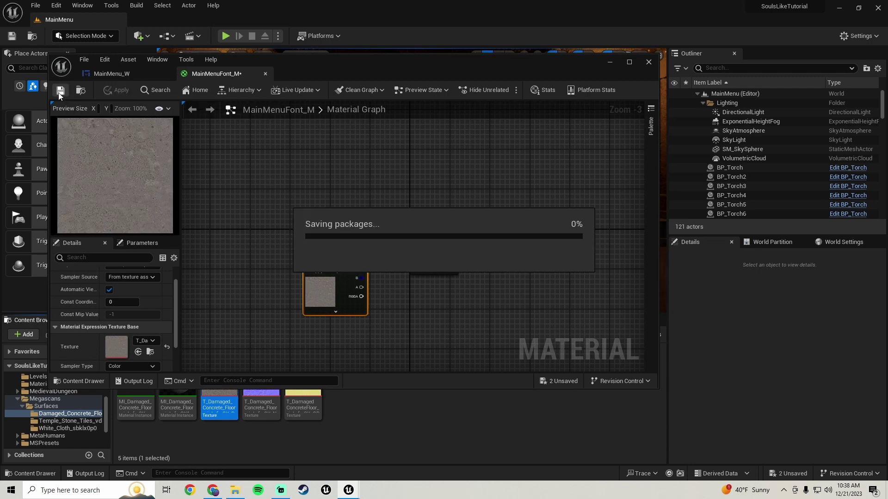
Step: Assign MainMenuFont_M as the GameLogoText title's Font Material in MainMenu_W
{"action": "left_click", "coordinate": [138, 74]}
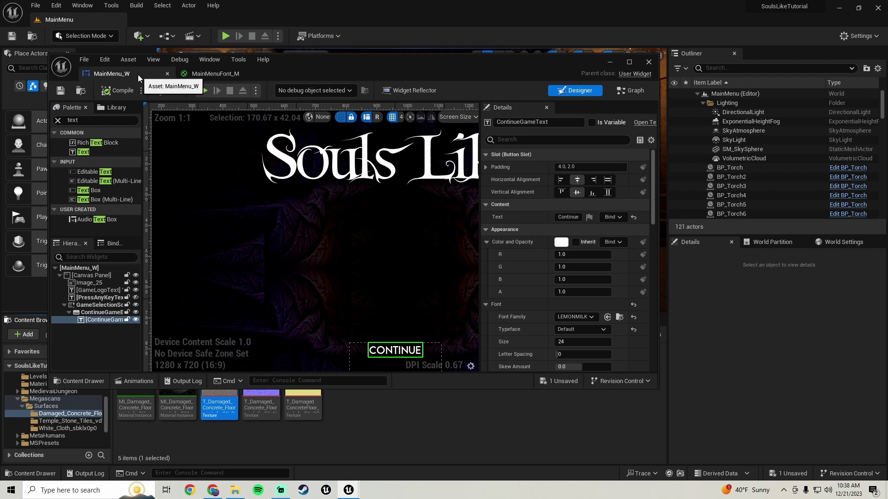
{"action": "scroll", "coordinate": [530, 230], "scroll_direction": "down", "scroll_amount": 2}
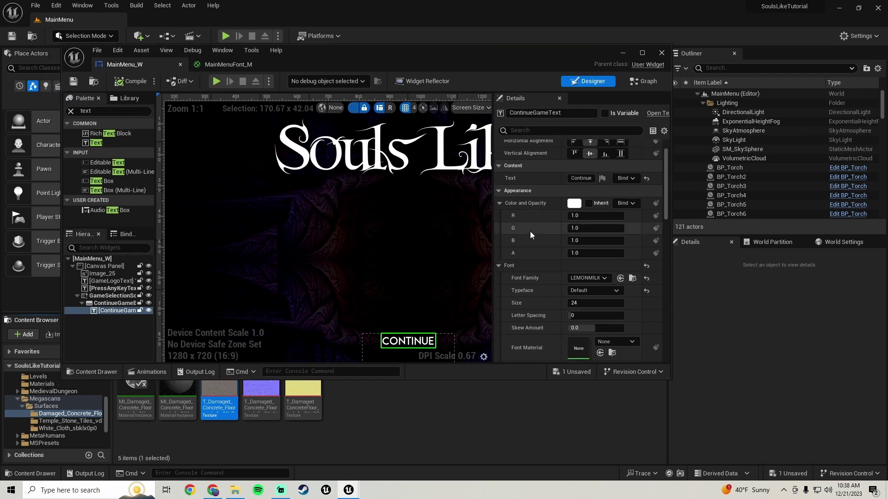
{"action": "scroll", "coordinate": [363, 228], "scroll_direction": "down", "scroll_amount": 3}
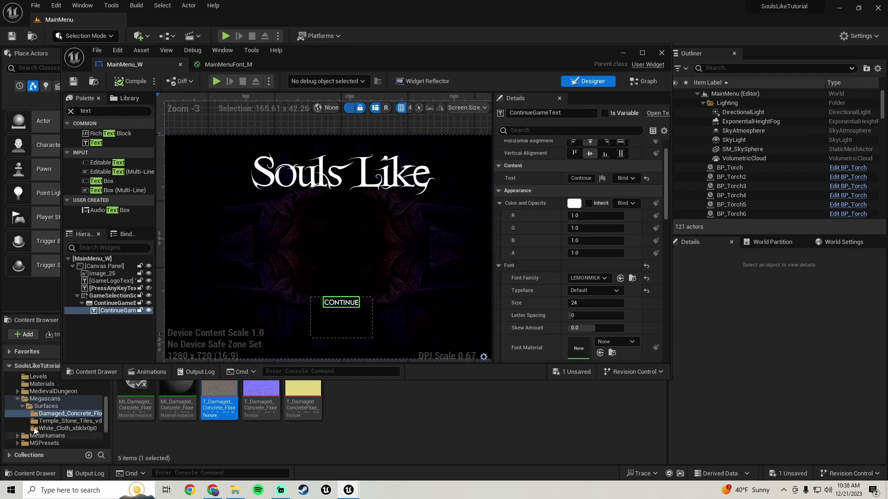
{"action": "scroll", "coordinate": [50, 413], "scroll_direction": "up", "scroll_amount": 3}
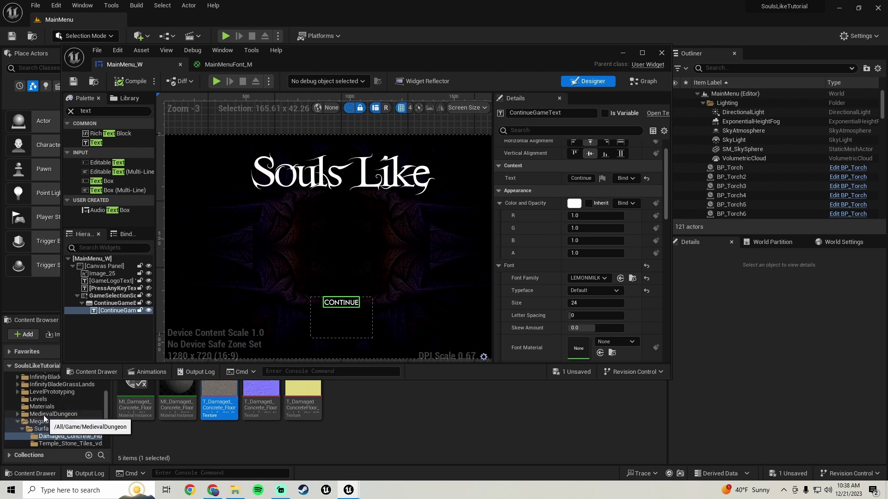
{"action": "left_click", "coordinate": [42, 407]}
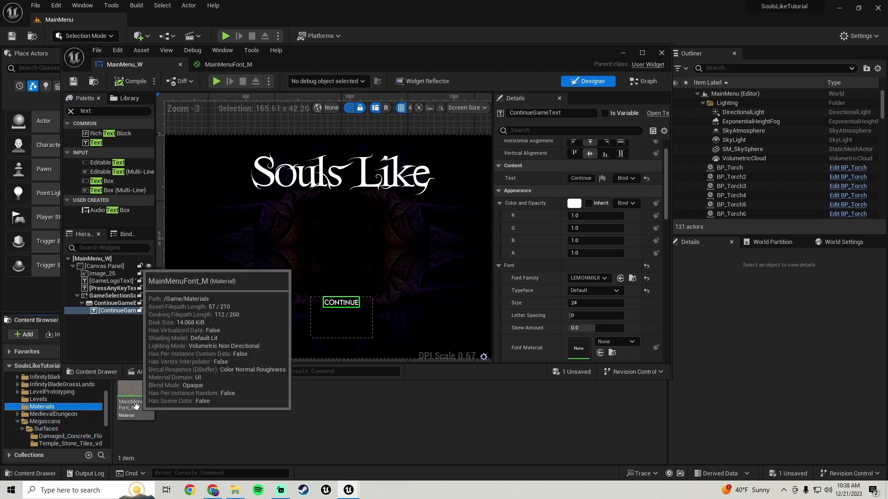
{"action": "left_click", "coordinate": [325, 183]}
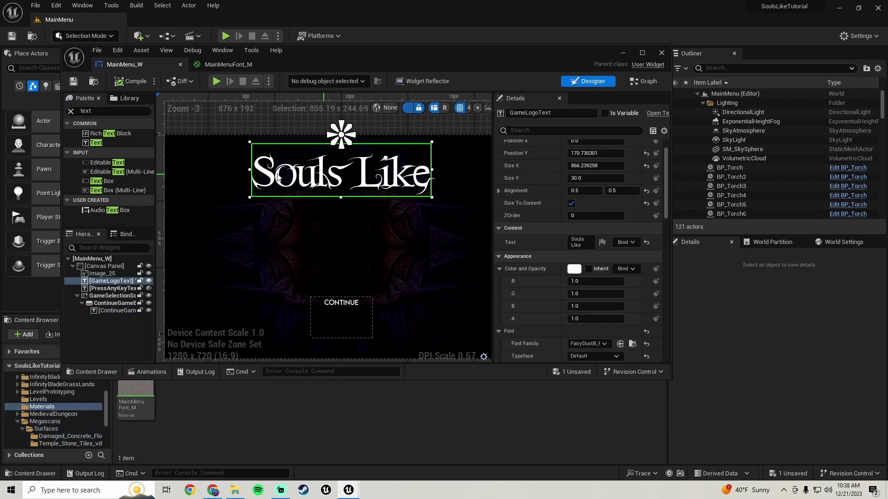
{"action": "scroll", "coordinate": [564, 292], "scroll_direction": "down", "scroll_amount": 7}
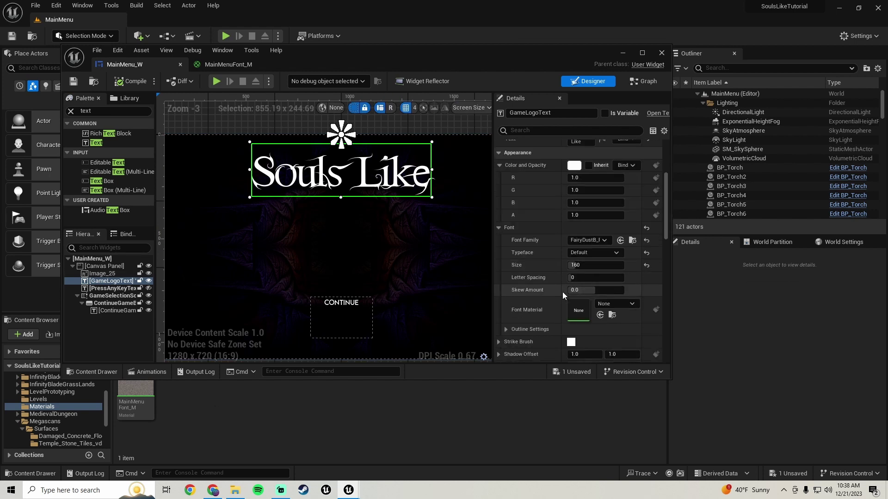
{"action": "left_click_drag", "start_coordinate": [136, 403], "coordinate": [576, 251]}
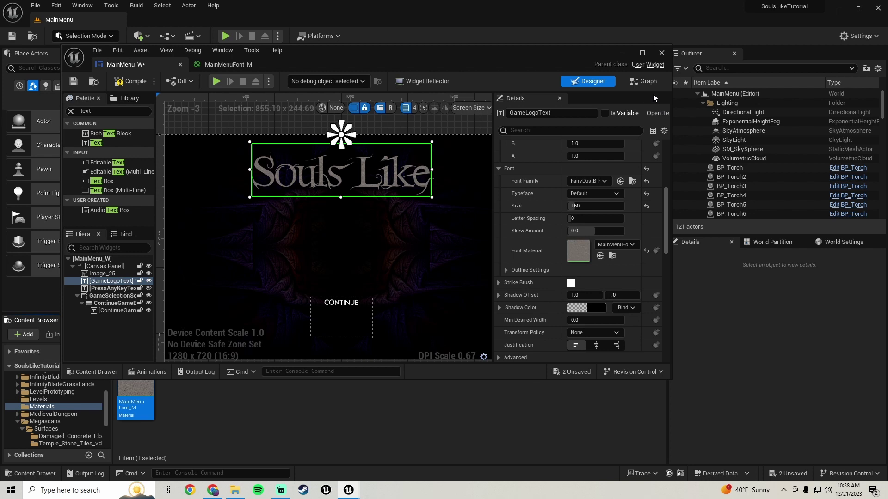
{"action": "left_click", "coordinate": [643, 53]}
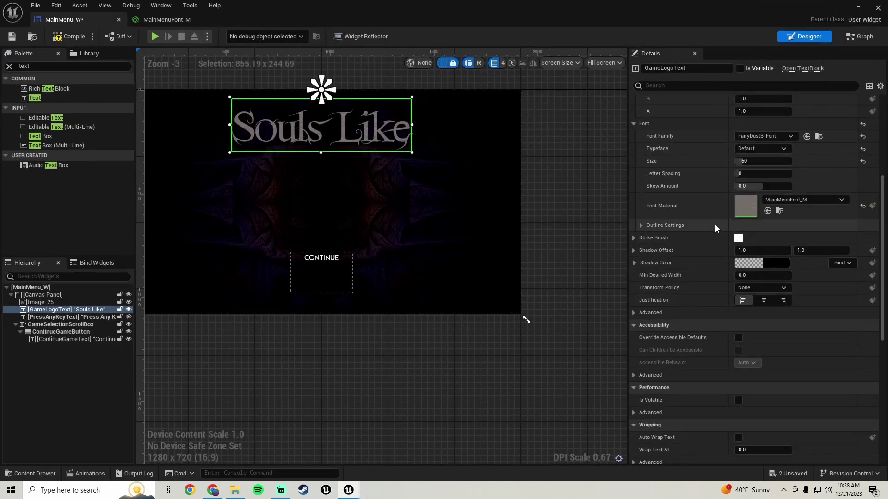
{"action": "scroll", "coordinate": [675, 245], "scroll_direction": "up", "scroll_amount": 1}
{"action": "scroll", "coordinate": [675, 243], "scroll_direction": "up", "scroll_amount": 3}
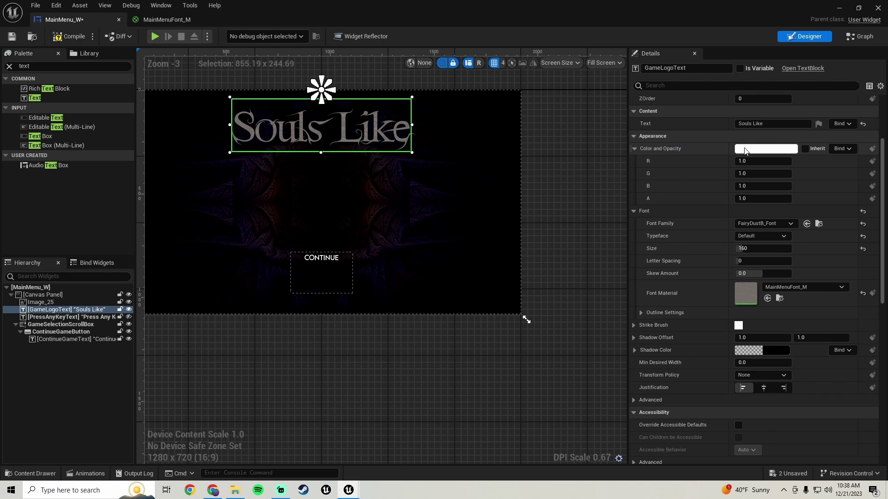
Step: Tint the Souls Like title text purple (R 0.231197, G 0.205295, B 0.447917), sampled from the background
{"action": "left_click", "coordinate": [745, 150]}
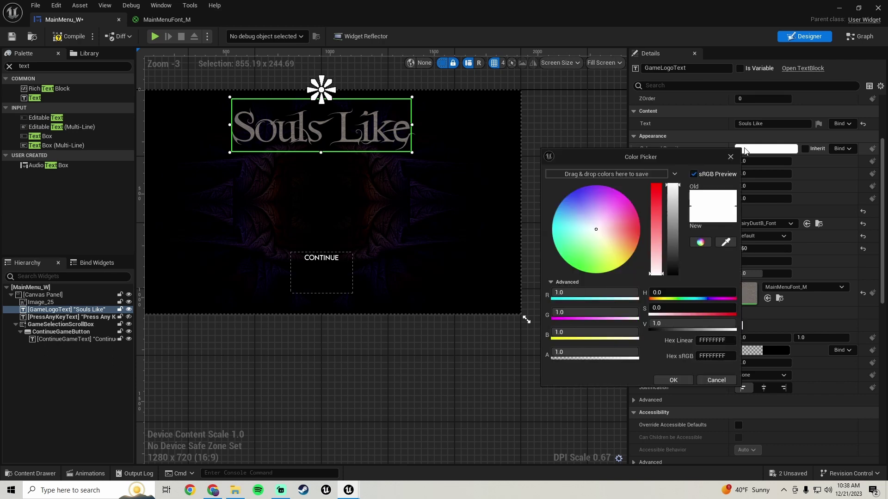
{"action": "left_click", "coordinate": [725, 243]}
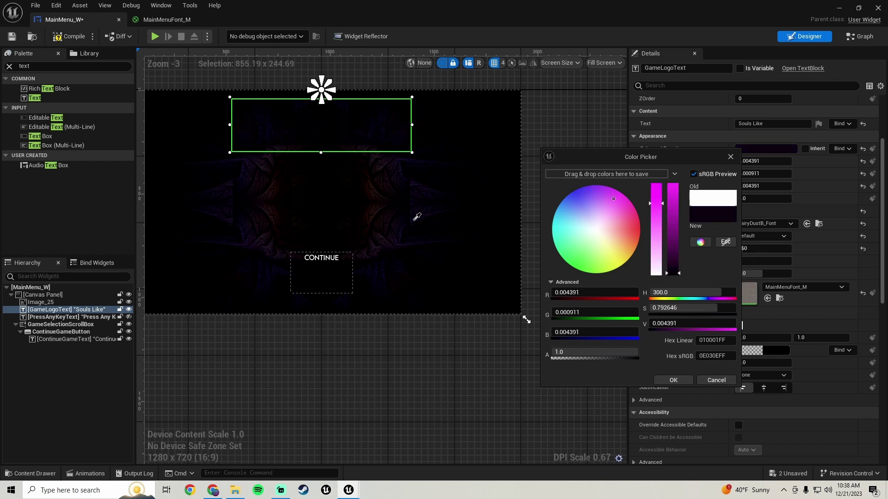
{"action": "left_click", "coordinate": [415, 215]}
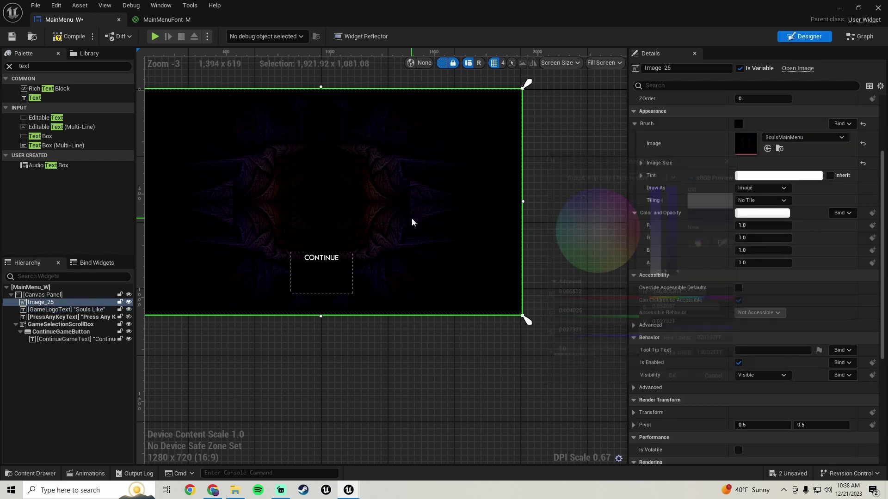
{"action": "scroll", "coordinate": [670, 199], "scroll_direction": "up", "scroll_amount": 3}
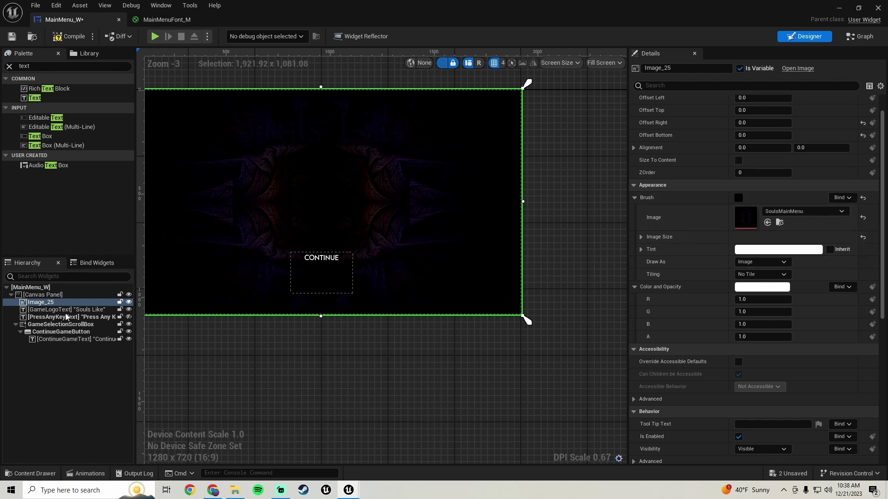
{"action": "left_click", "coordinate": [327, 133]}
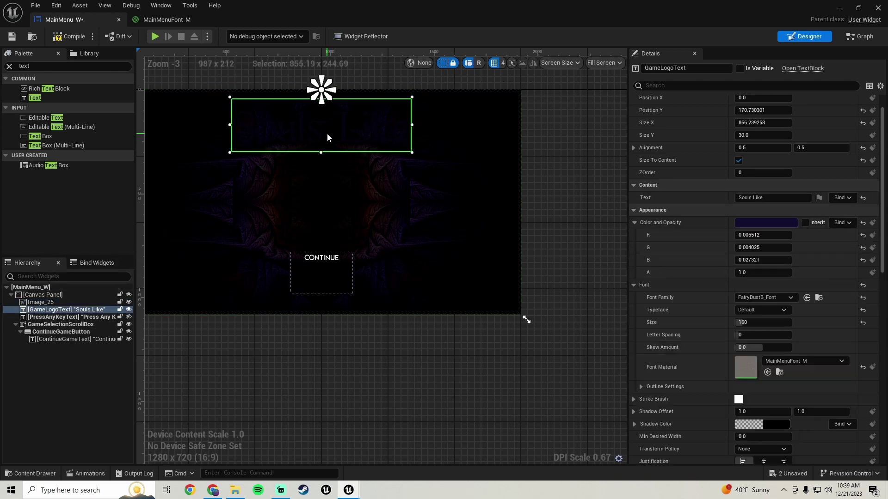
{"action": "left_click", "coordinate": [761, 224]}
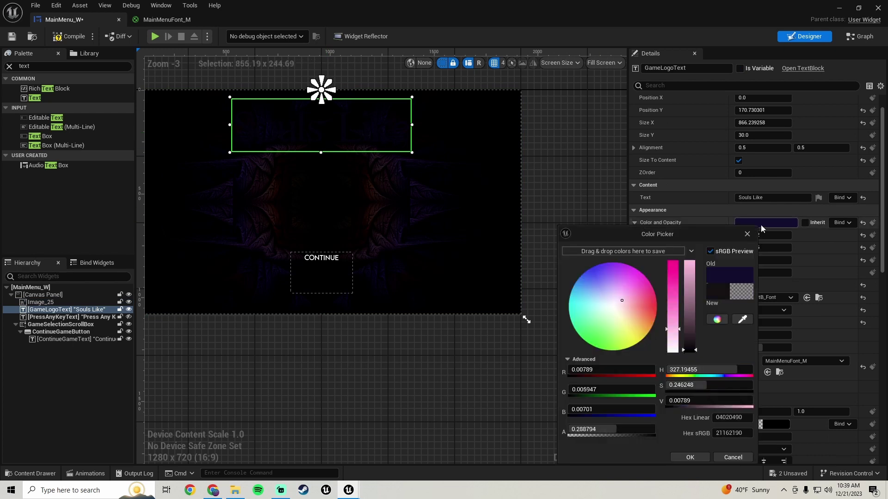
{"action": "left_click", "coordinate": [687, 317]}
{"action": "left_click_drag", "start_coordinate": [687, 317], "coordinate": [671, 303]}
{"action": "left_click", "coordinate": [687, 327]}
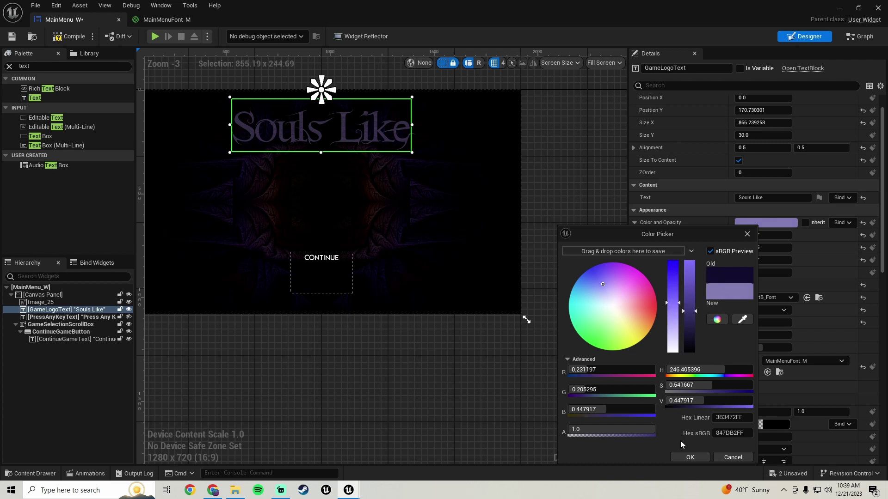
{"action": "left_click", "coordinate": [690, 458]}
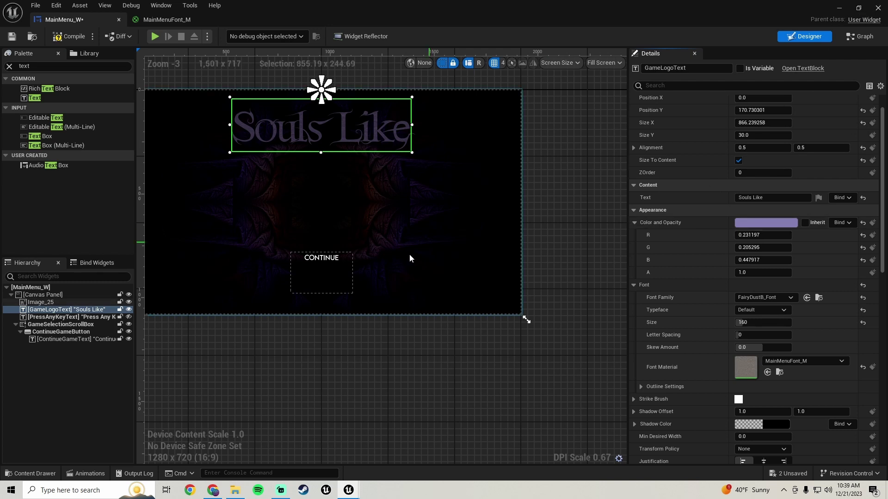
Step: Assign the MainMenuFont_M font material to the CONTINUE text
{"action": "left_click", "coordinate": [317, 261]}
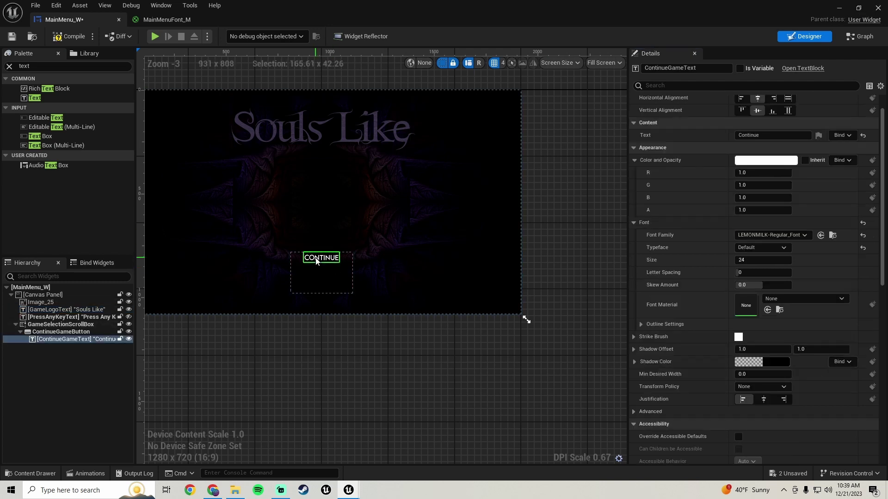
{"action": "left_click", "coordinate": [859, 7]}
{"action": "left_click_drag", "start_coordinate": [135, 402], "coordinate": [577, 340]}
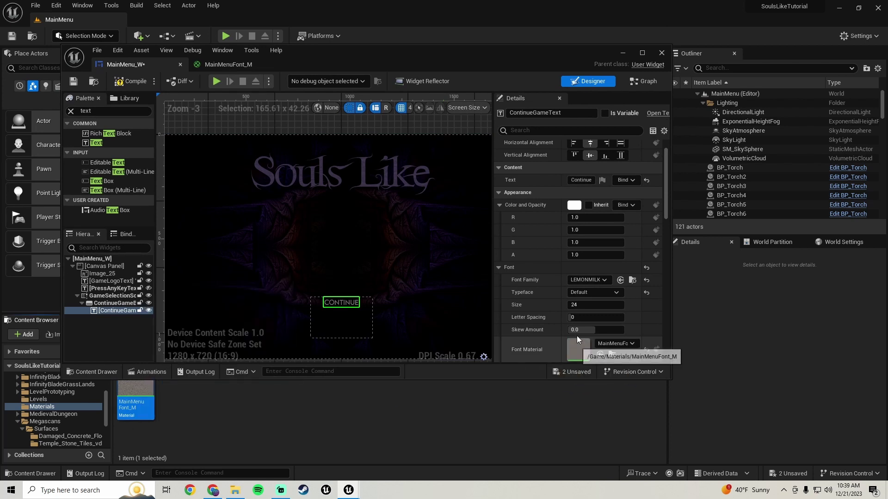
{"action": "left_click", "coordinate": [642, 53]}
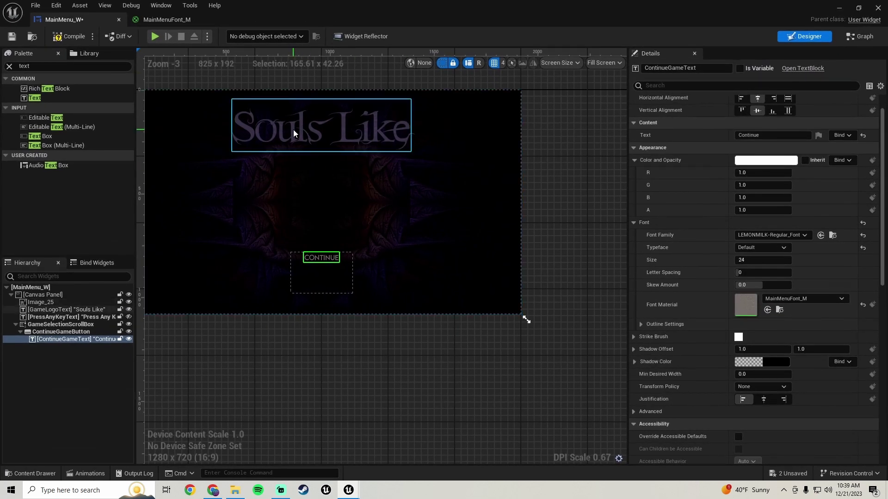
Step: Copy the title's purple Color and Opacity and paste it onto the CONTINUE text
{"action": "left_click", "coordinate": [293, 129]}
{"action": "right_click", "coordinate": [697, 223]}
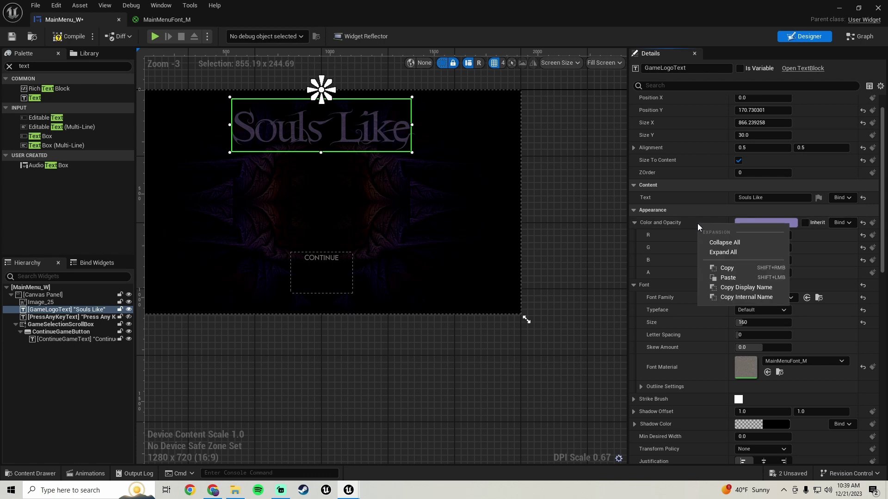
{"action": "left_click", "coordinate": [727, 269]}
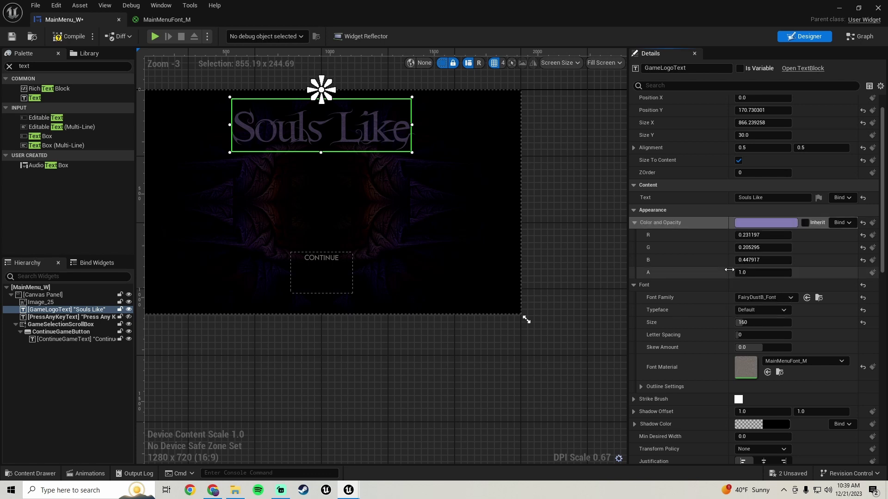
{"action": "left_click", "coordinate": [309, 259]}
{"action": "right_click", "coordinate": [703, 162]}
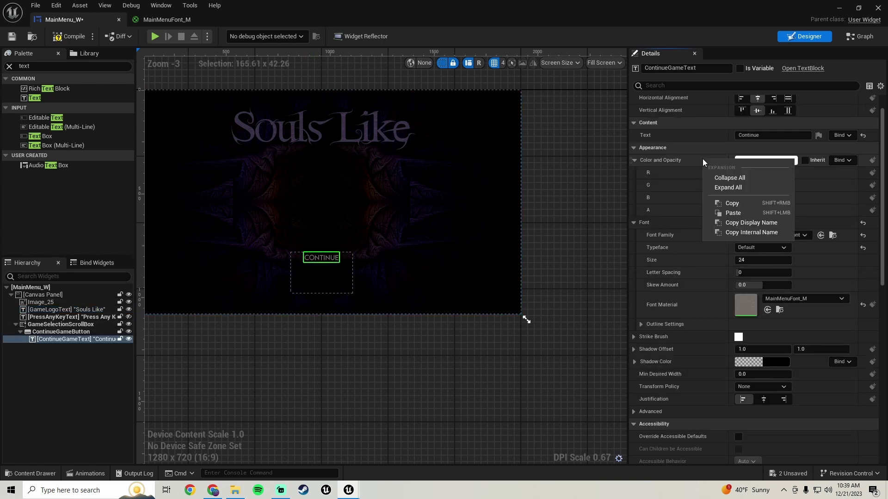
{"action": "left_click", "coordinate": [731, 212]}
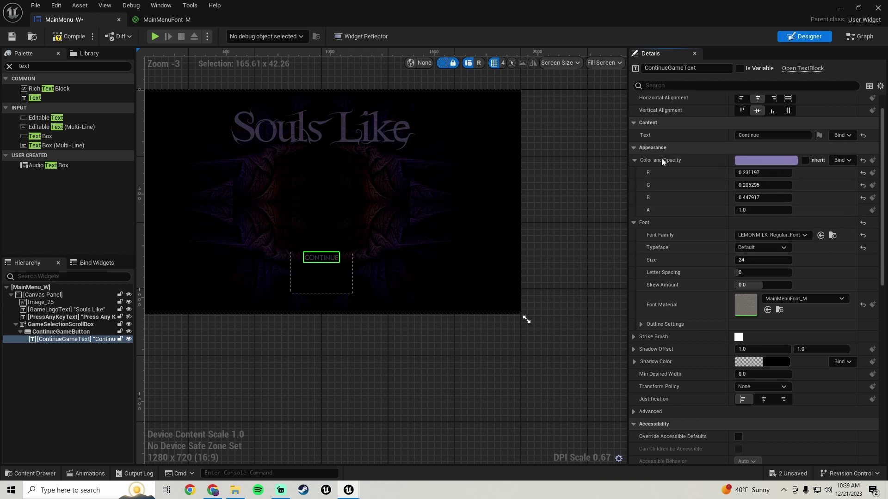
Step: Compile and save the MainMenu_W widget
{"action": "scroll", "coordinate": [300, 259], "scroll_direction": "up", "scroll_amount": 3}
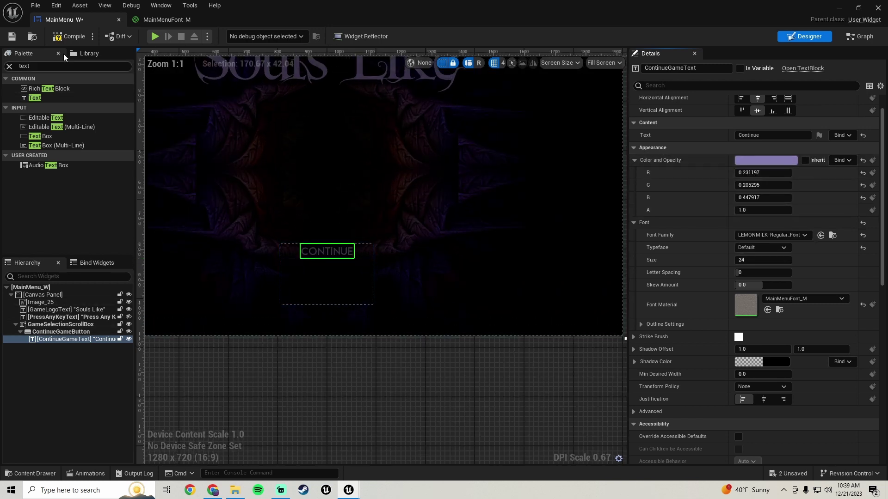
{"action": "left_click", "coordinate": [68, 36]}
{"action": "left_click", "coordinate": [12, 37]}
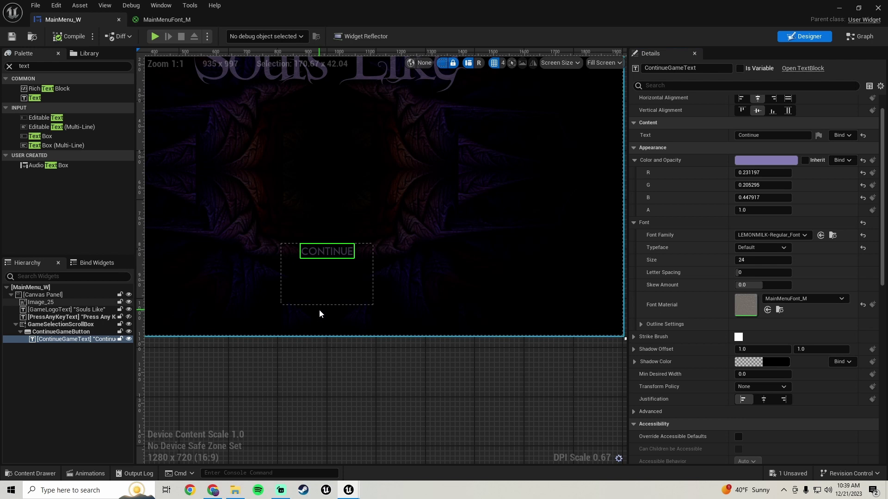
{"action": "scroll", "coordinate": [333, 278], "scroll_direction": "down", "scroll_amount": 1}
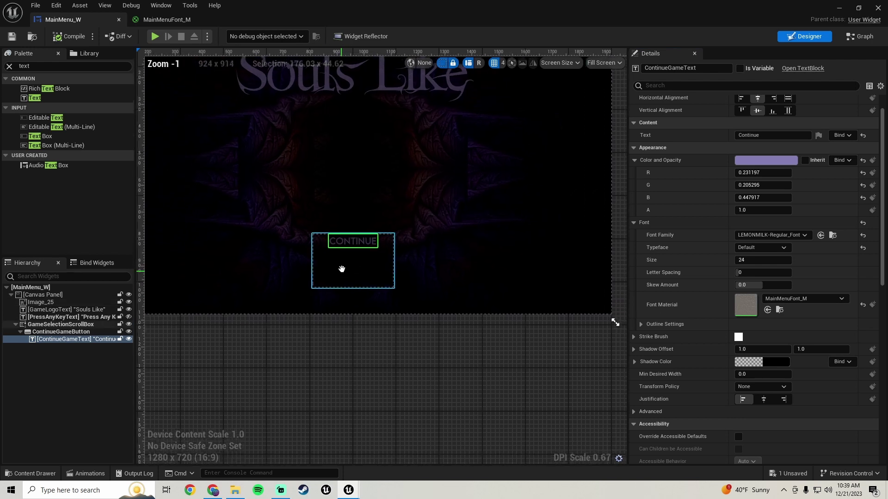
{"action": "left_click", "coordinate": [55, 332]}
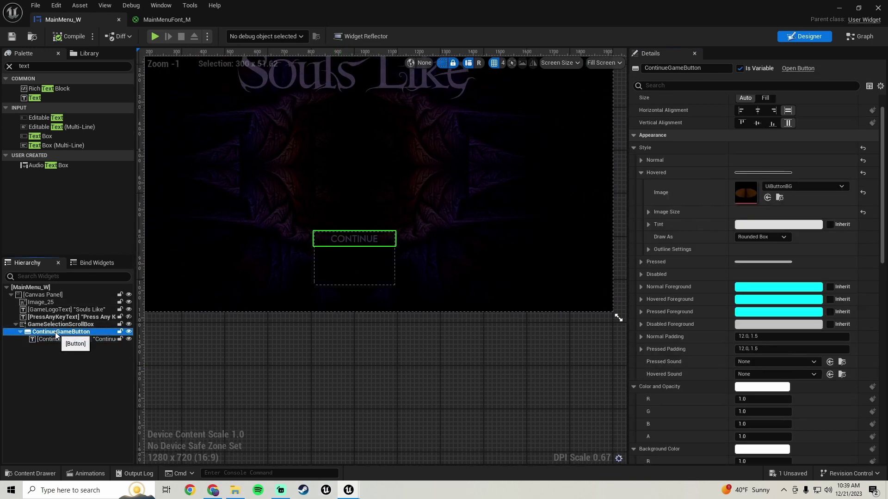
Step: Duplicate ContinueGameButton and rename the copy LoadGameButton
{"action": "right_click", "coordinate": [56, 335]}
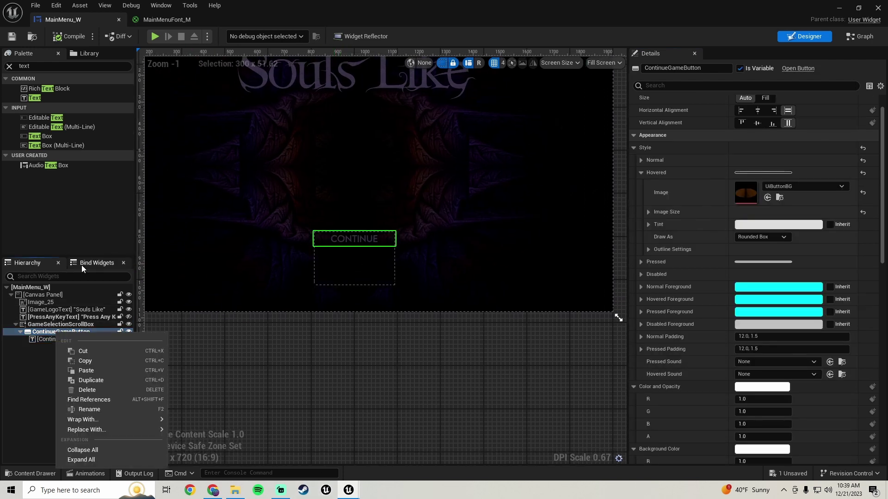
{"action": "left_click", "coordinate": [99, 381]}
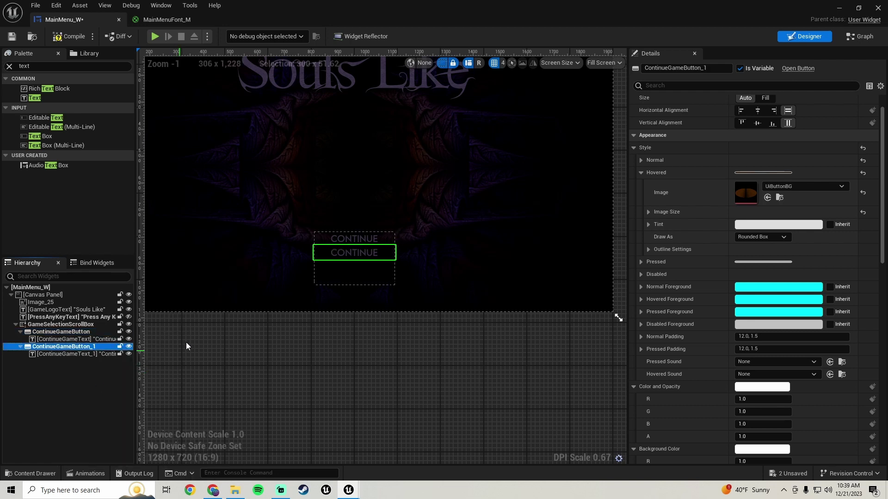
{"action": "left_click", "coordinate": [717, 68]}
{"action": "type", "text": "LoadGameButton"}
{"action": "key", "text": "Return"}
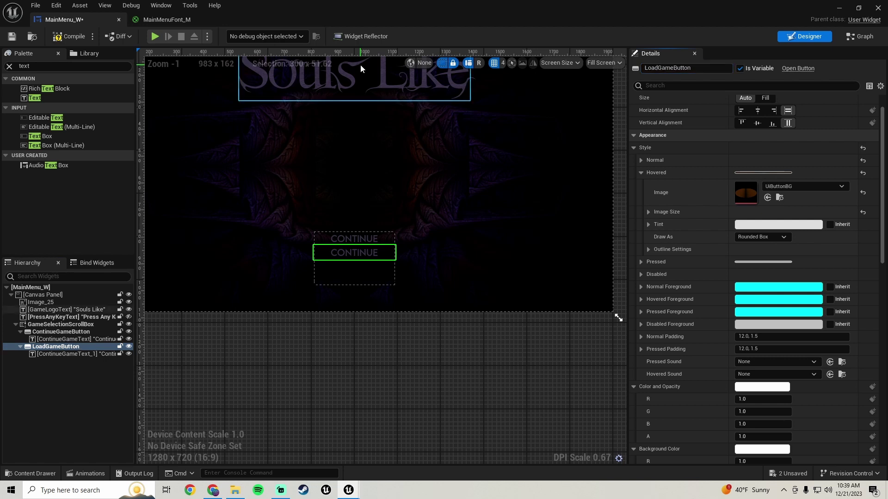
Step: Rename the copied button's text element to LoadGameText
{"action": "left_click", "coordinate": [78, 354]}
{"action": "left_click", "coordinate": [701, 68]}
{"action": "type", "text": "LoadGam"}
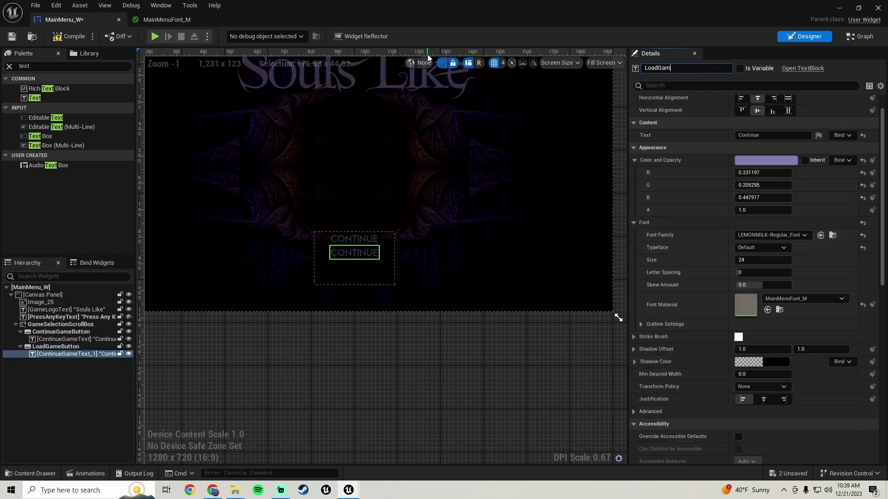
{"action": "type", "text": "eText"}
{"action": "key", "text": "Return"}
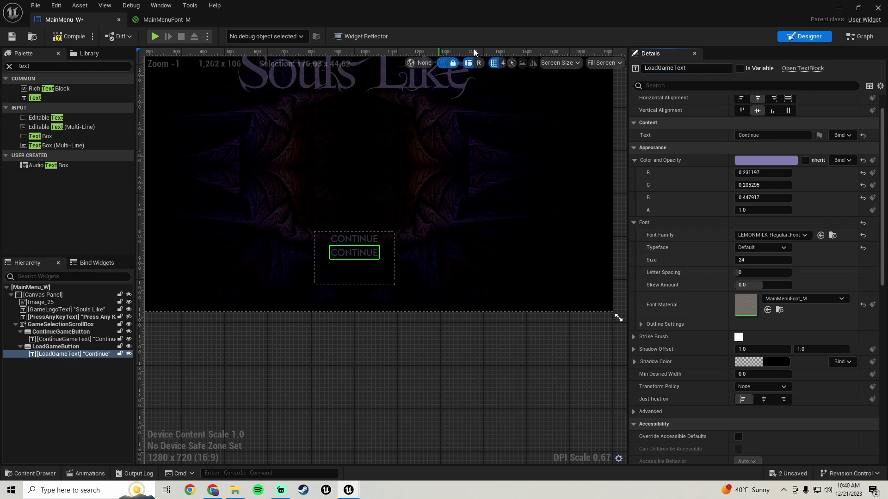
Step: Set the button label to 'Load Game', then compile and save MainMenu_W
{"action": "left_click", "coordinate": [781, 135]}
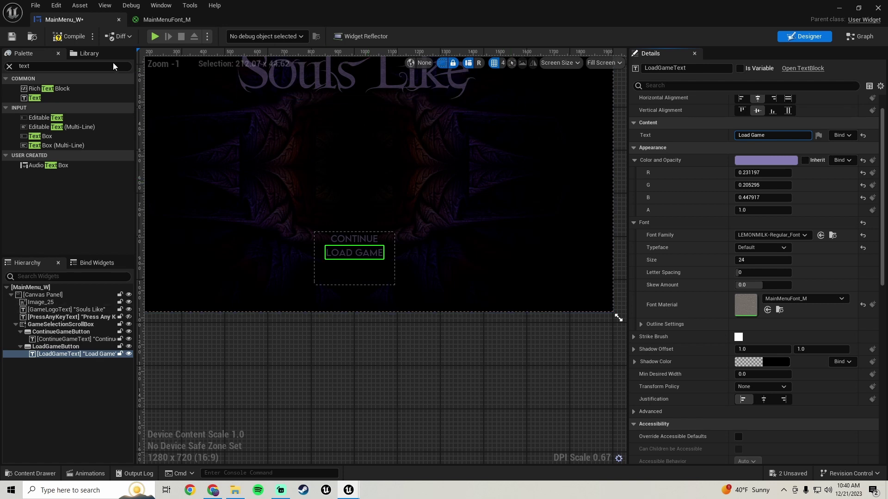
{"action": "left_click", "coordinate": [72, 37]}
{"action": "left_click", "coordinate": [12, 36]}
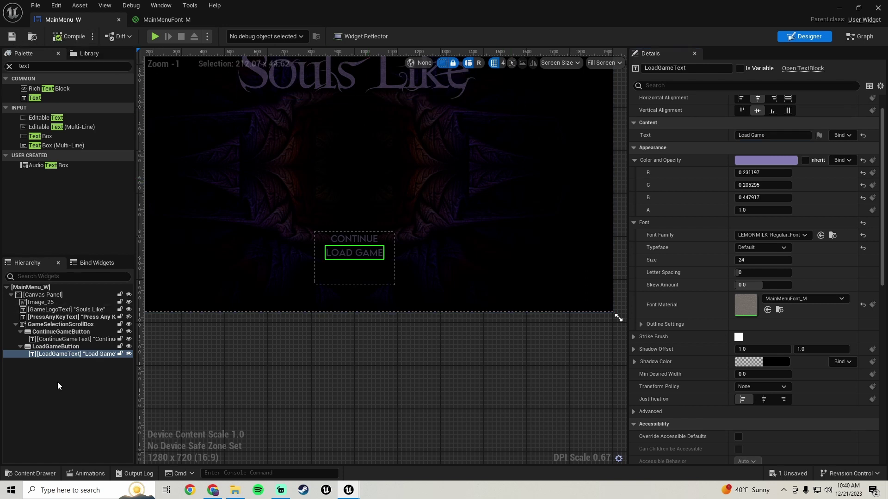
{"action": "left_click", "coordinate": [43, 348]}
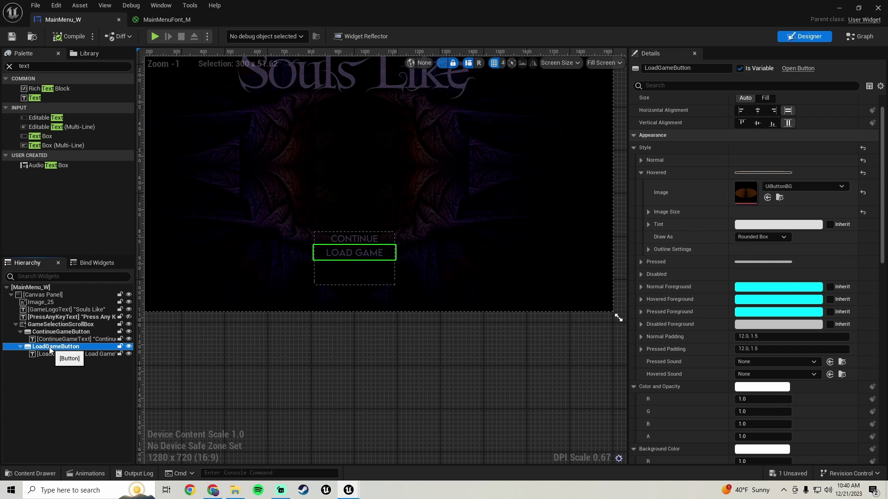
Step: Duplicate LoadGameButton and rename the copy NewGameButton
{"action": "right_click", "coordinate": [50, 348]}
{"action": "left_click", "coordinate": [85, 258]}
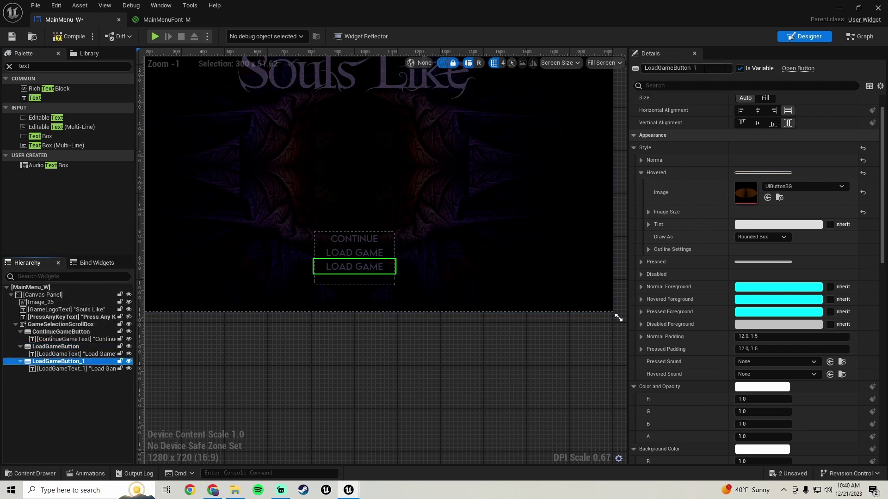
{"action": "left_click", "coordinate": [675, 68]}
{"action": "type", "text": "New"}
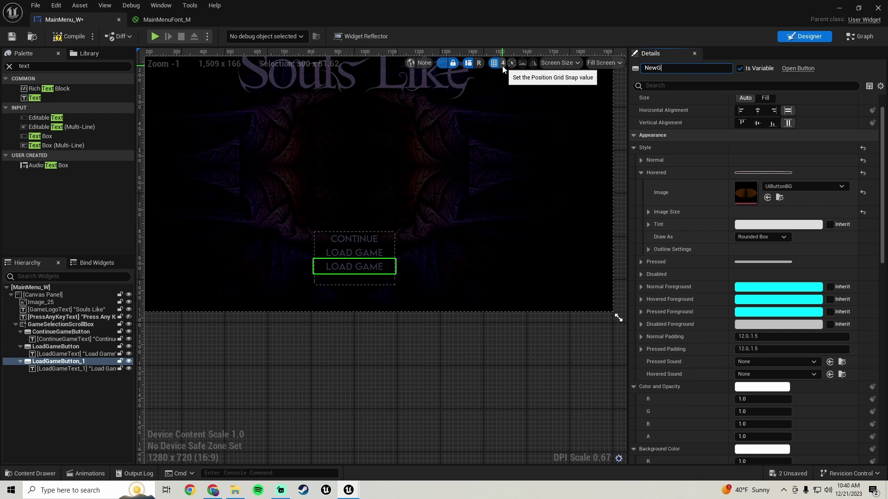
{"action": "key", "text": "Return"}
Step: Rename the new button's text element to NewGameText
{"action": "left_click", "coordinate": [55, 369]}
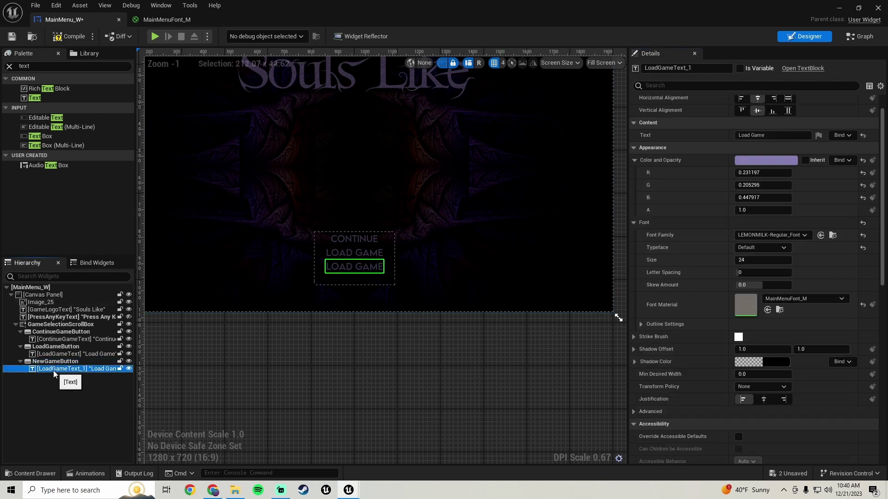
{"action": "left_click", "coordinate": [646, 69]}
{"action": "type", "text": "New"}
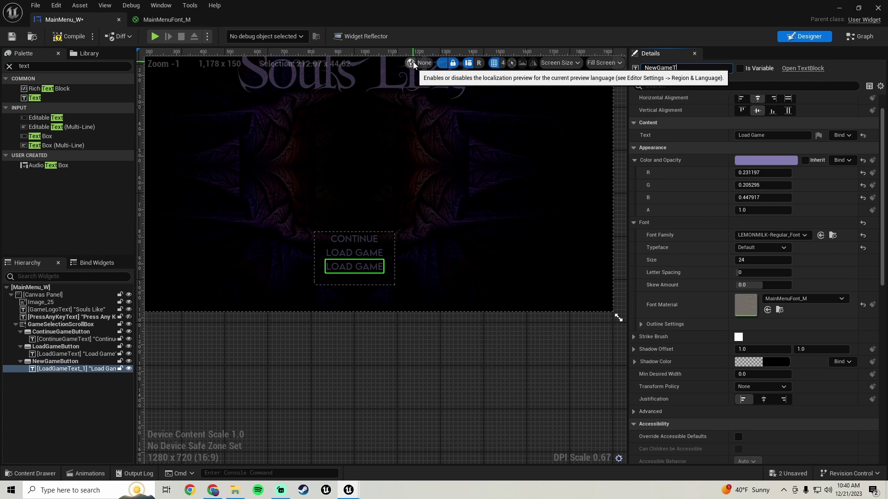
{"action": "key", "text": "Return"}
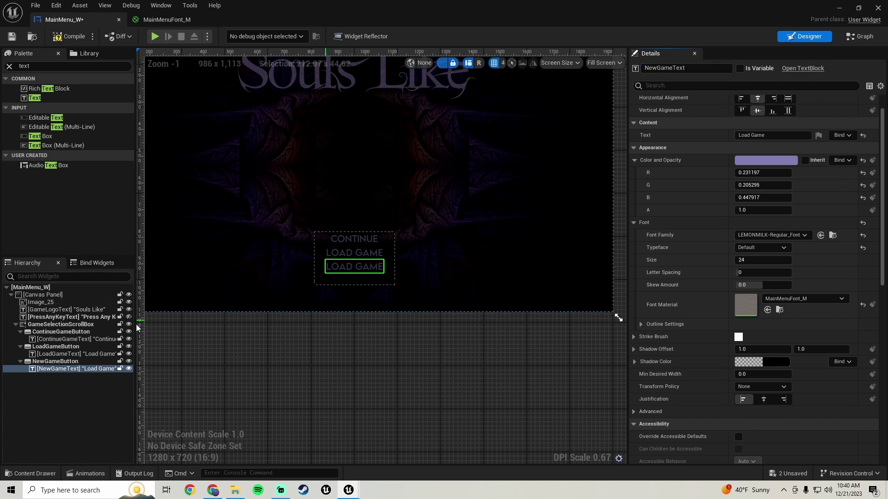